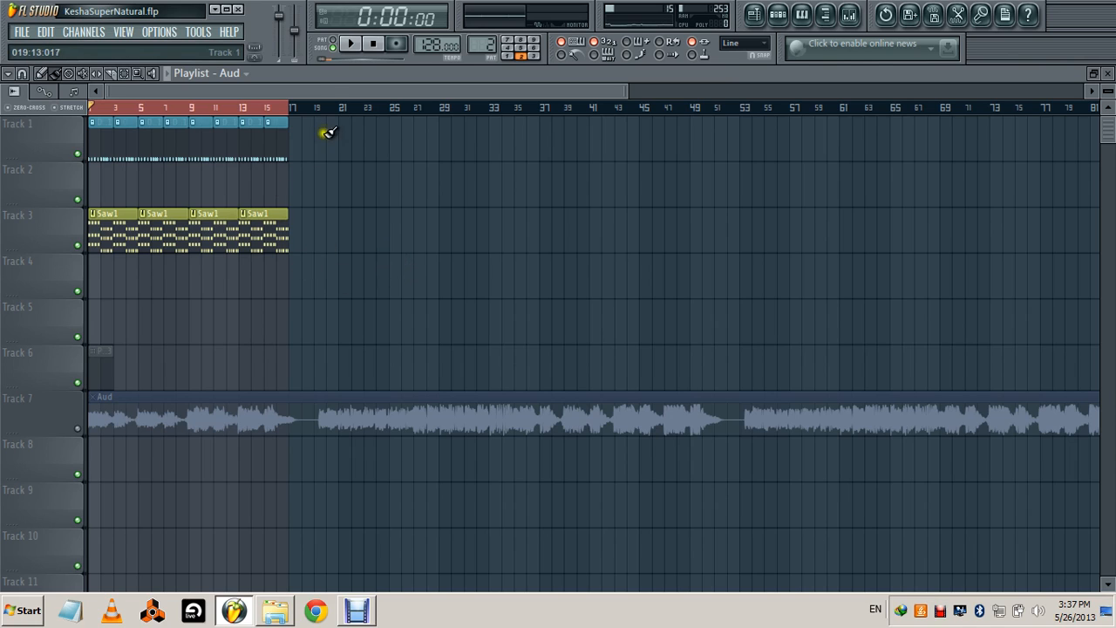
Step: Play the looped drum and saw section in the playlist from the start and stop playback
{"action": "left_click", "coordinate": [351, 53]}
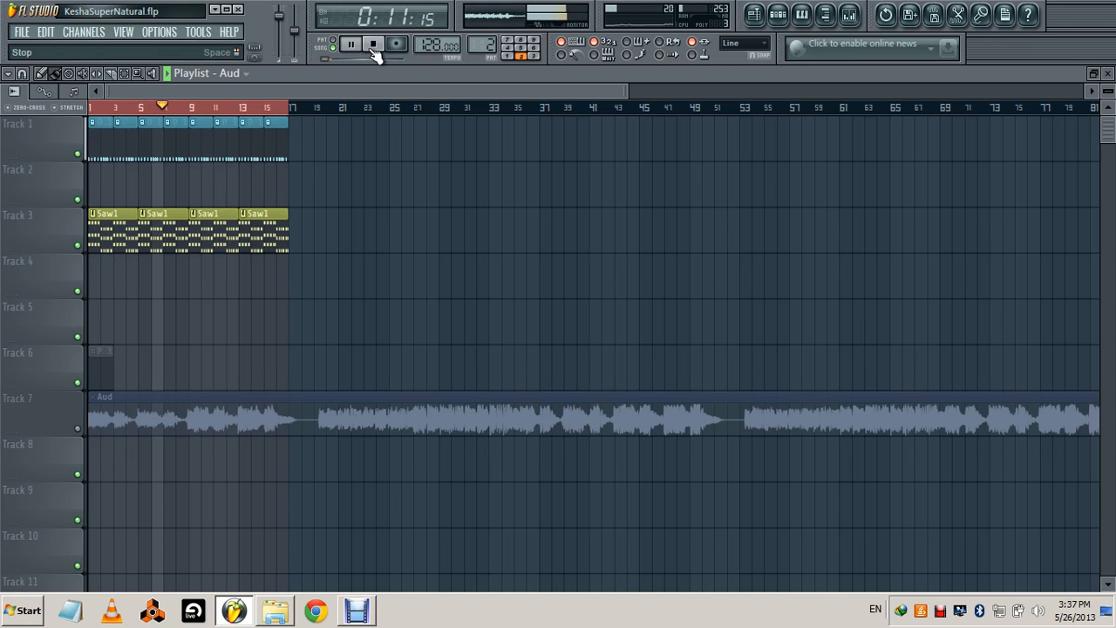
{"action": "left_click", "coordinate": [374, 45]}
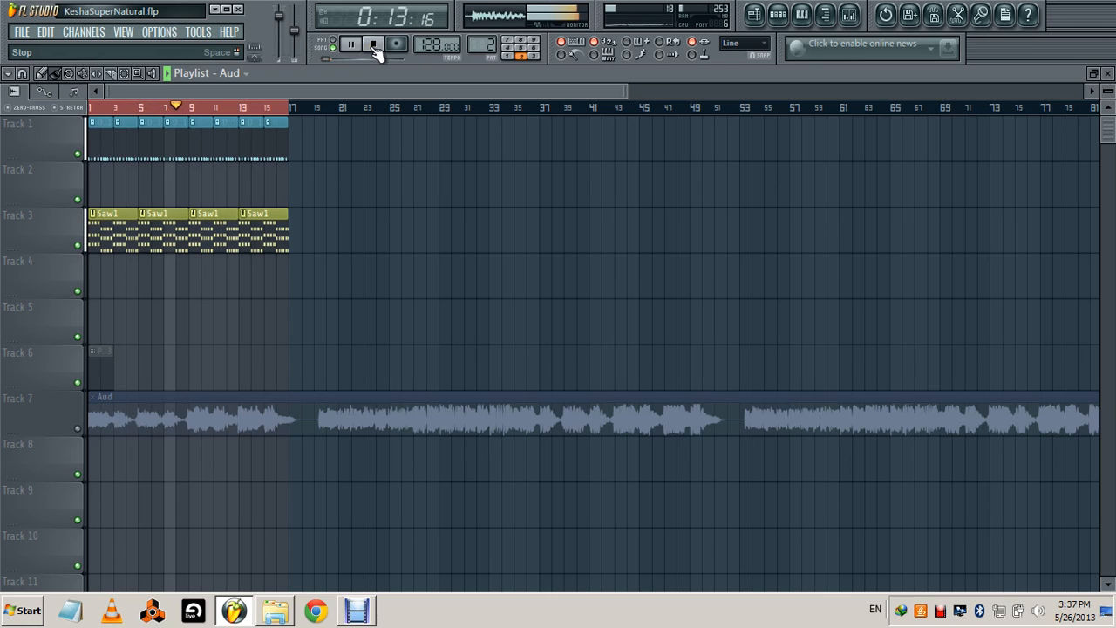
{"action": "left_click", "coordinate": [373, 46]}
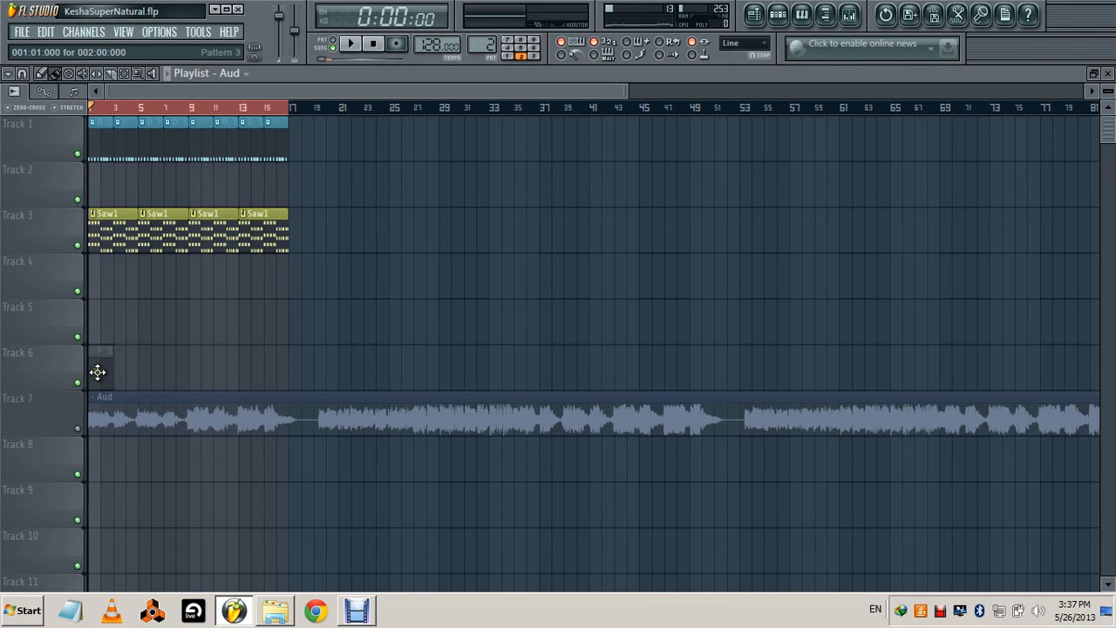
Step: Compare the loop with the reference audio on Track 7 by playing it unmuted, and mute that track again
{"action": "left_click", "coordinate": [77, 428]}
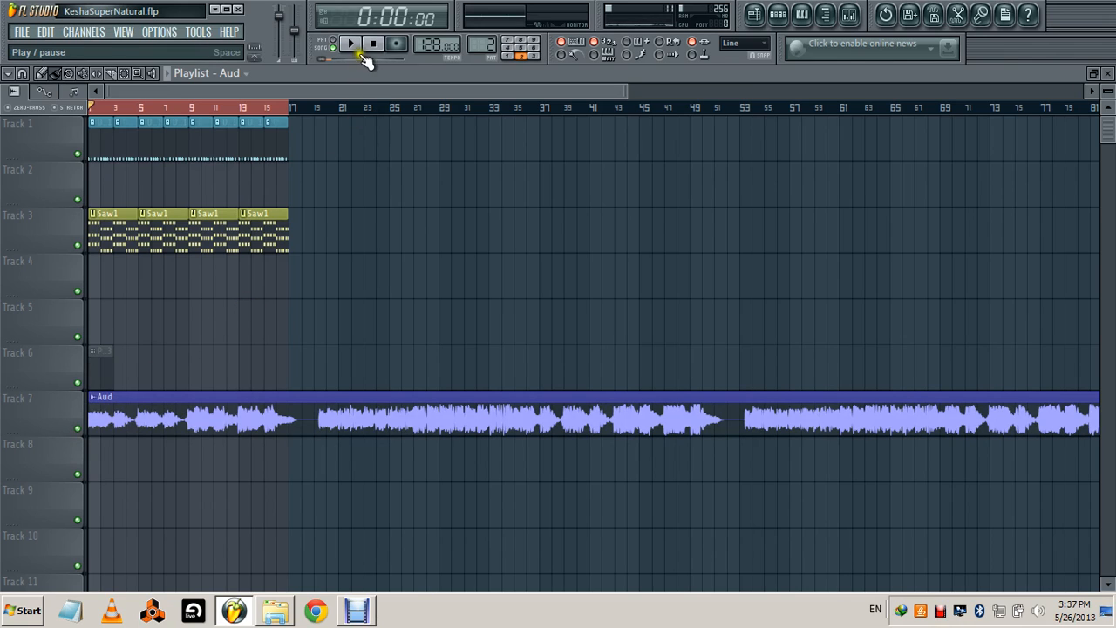
{"action": "left_click", "coordinate": [352, 45]}
{"action": "left_click", "coordinate": [353, 45]}
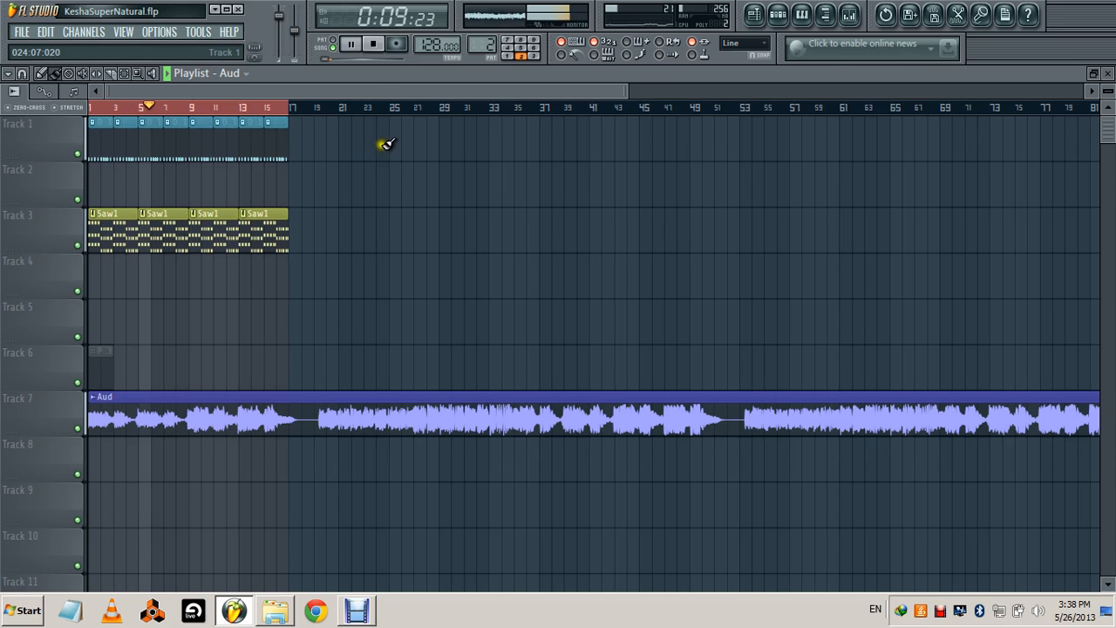
{"action": "left_click", "coordinate": [374, 51]}
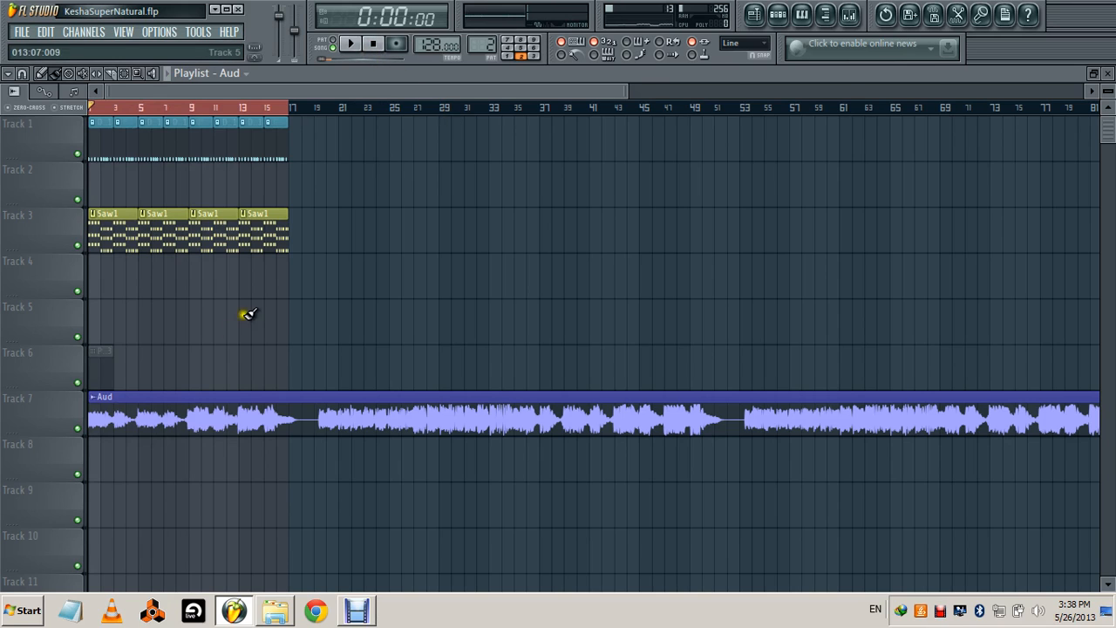
{"action": "left_click", "coordinate": [79, 429]}
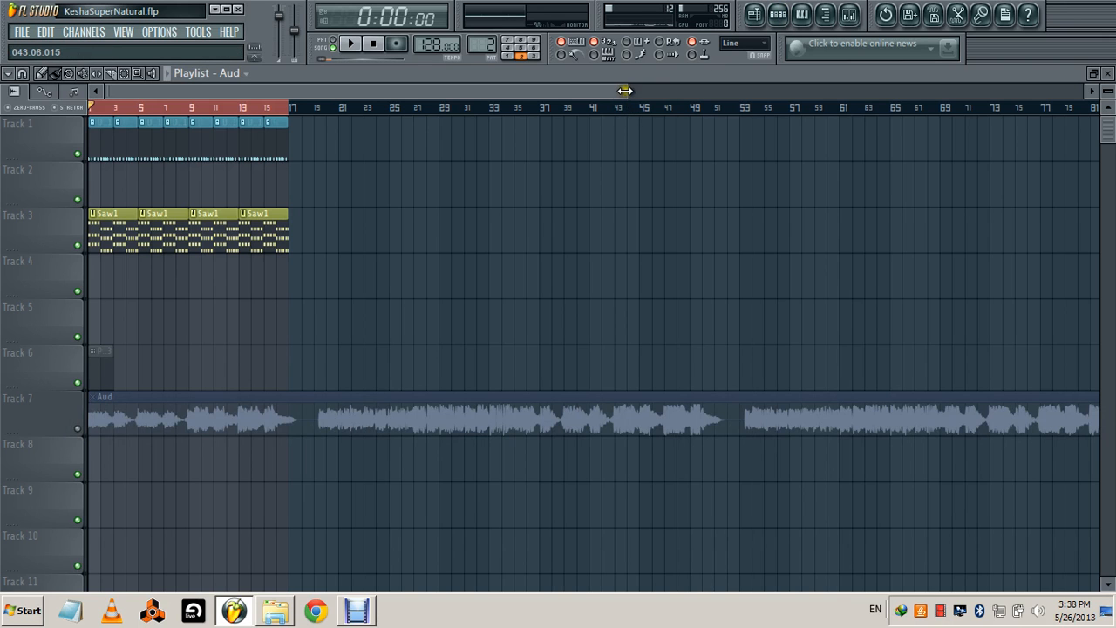
Step: Replace the SuperSaw channel's instrument with Sylenth1 and initialize its preset
{"action": "left_click_drag", "start_coordinate": [625, 91], "coordinate": [418, 87]}
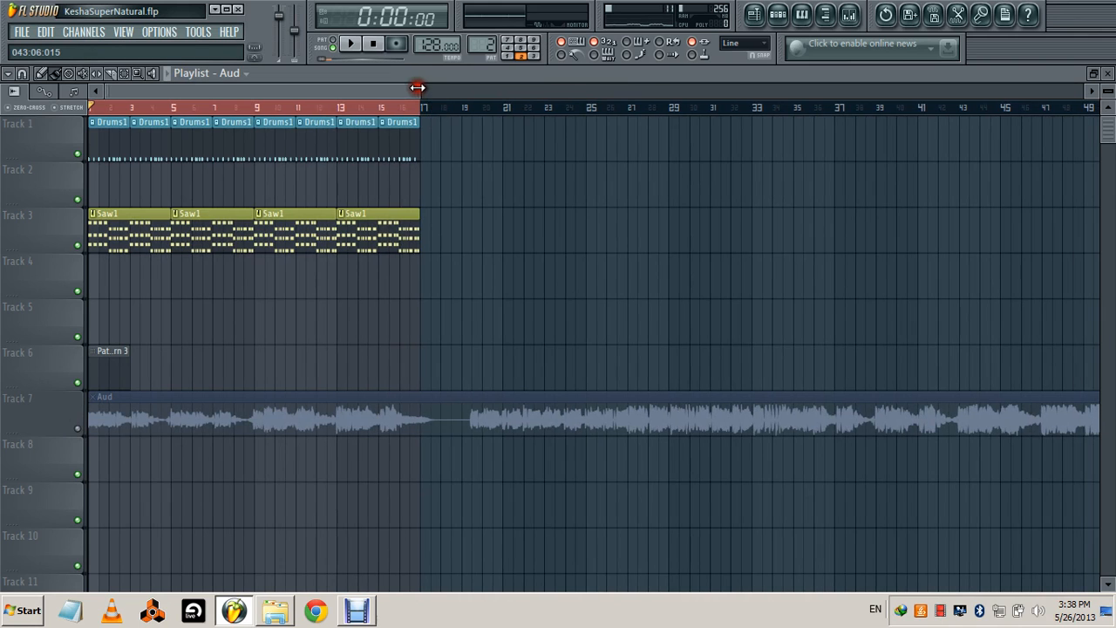
{"action": "left_click", "coordinate": [780, 18]}
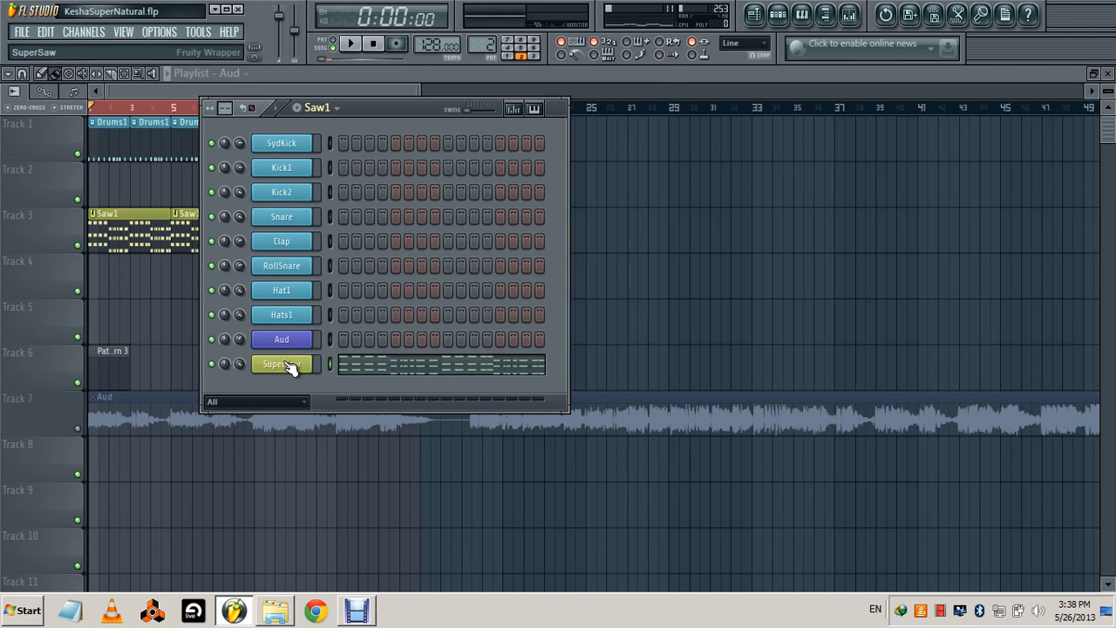
{"action": "right_click", "coordinate": [290, 367]}
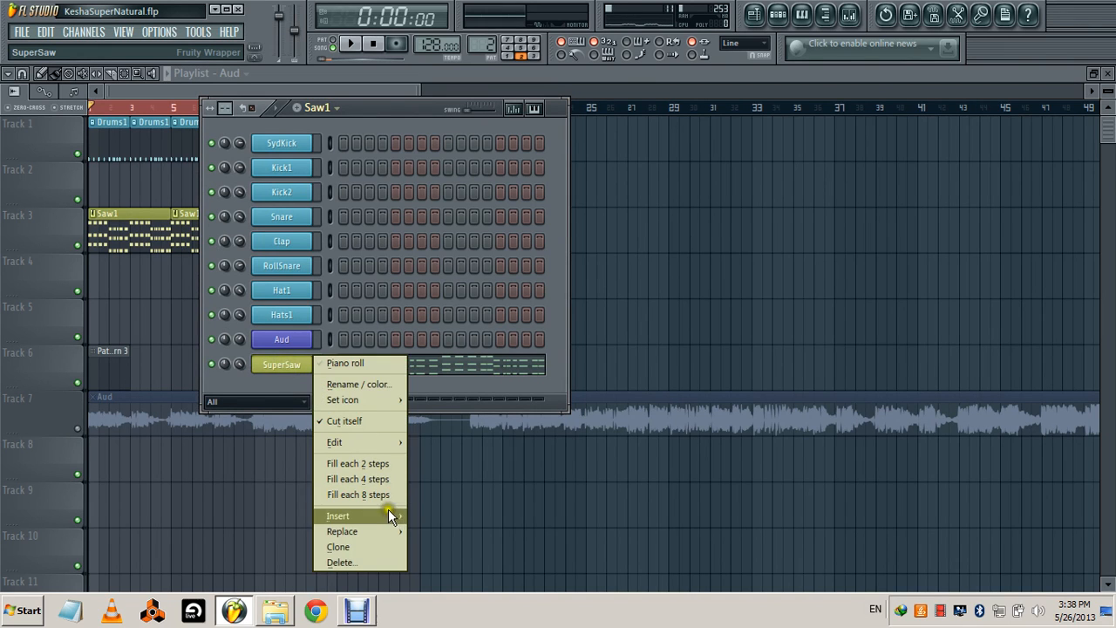
{"action": "mouse_move", "coordinate": [389, 529]}
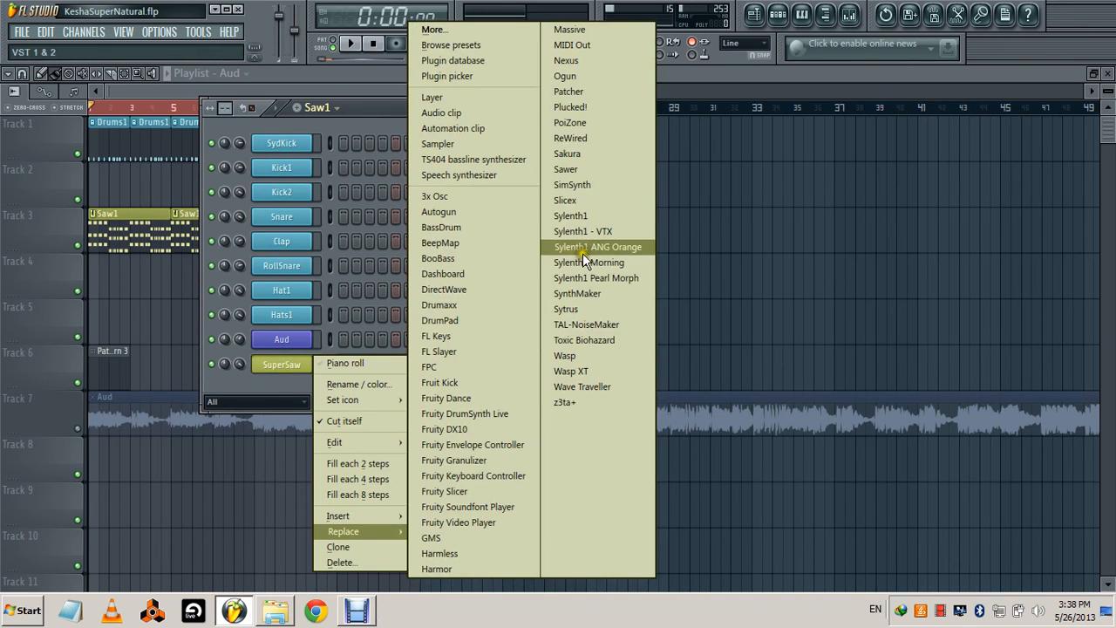
{"action": "left_click", "coordinate": [581, 219]}
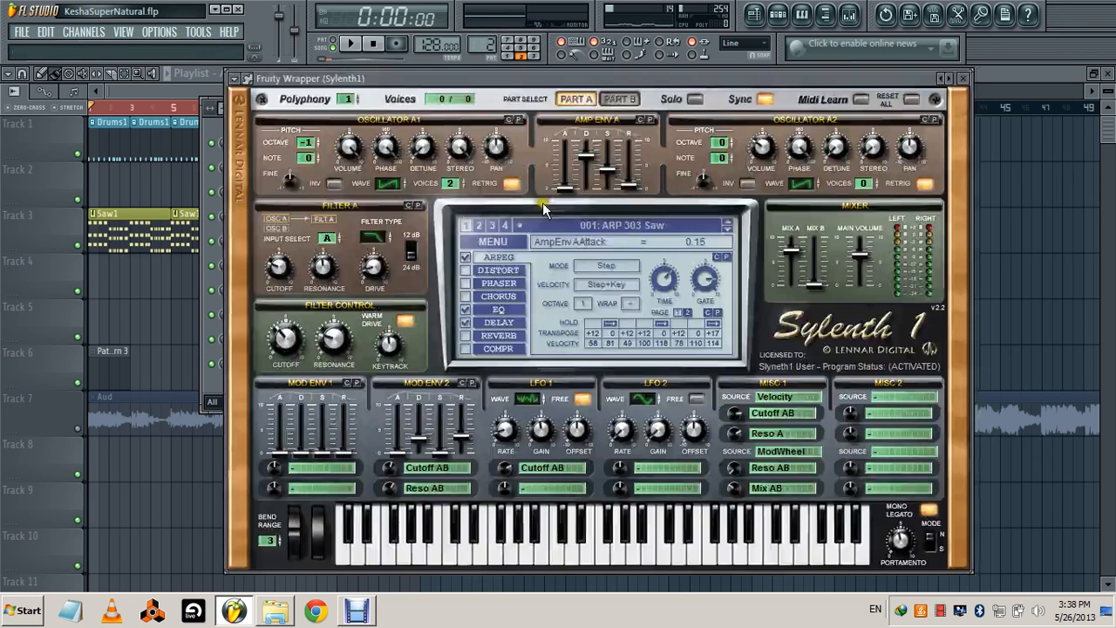
{"action": "left_click", "coordinate": [505, 241]}
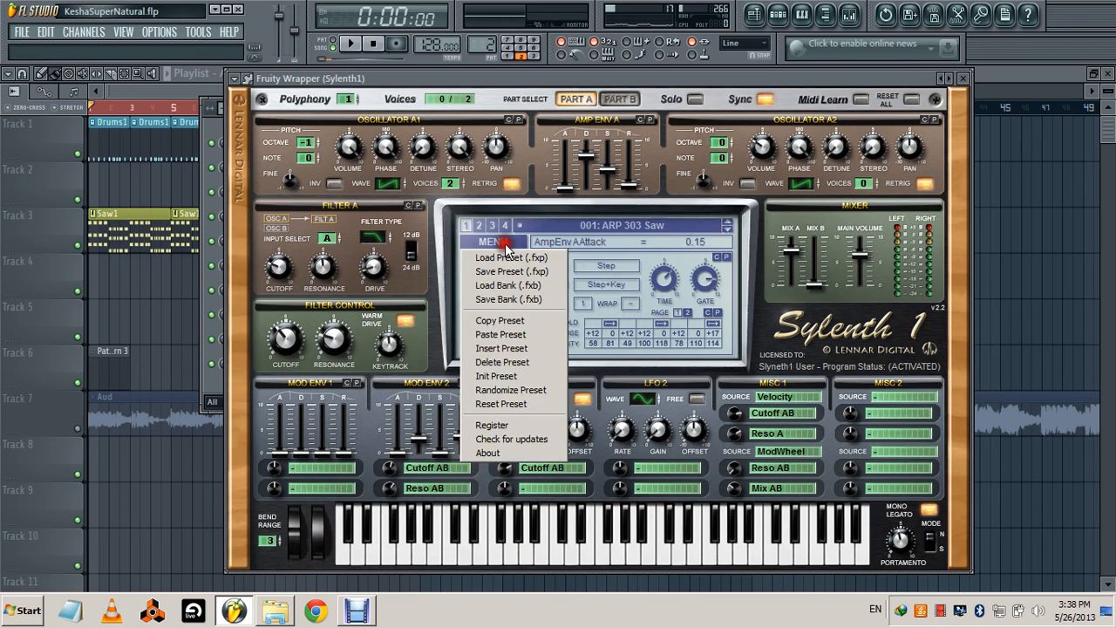
{"action": "left_click", "coordinate": [534, 380]}
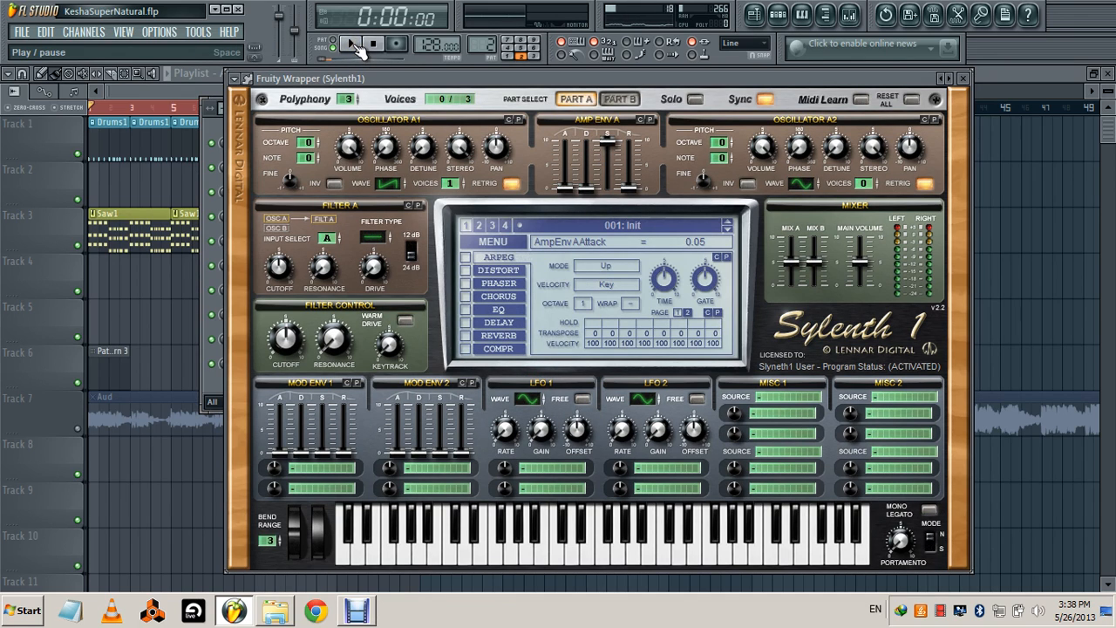
Step: Set the Sylenth1 channel's target mixer track to -- and audition the initialized sound with the loop
{"action": "left_click", "coordinate": [216, 123]}
{"action": "left_click", "coordinate": [284, 363]}
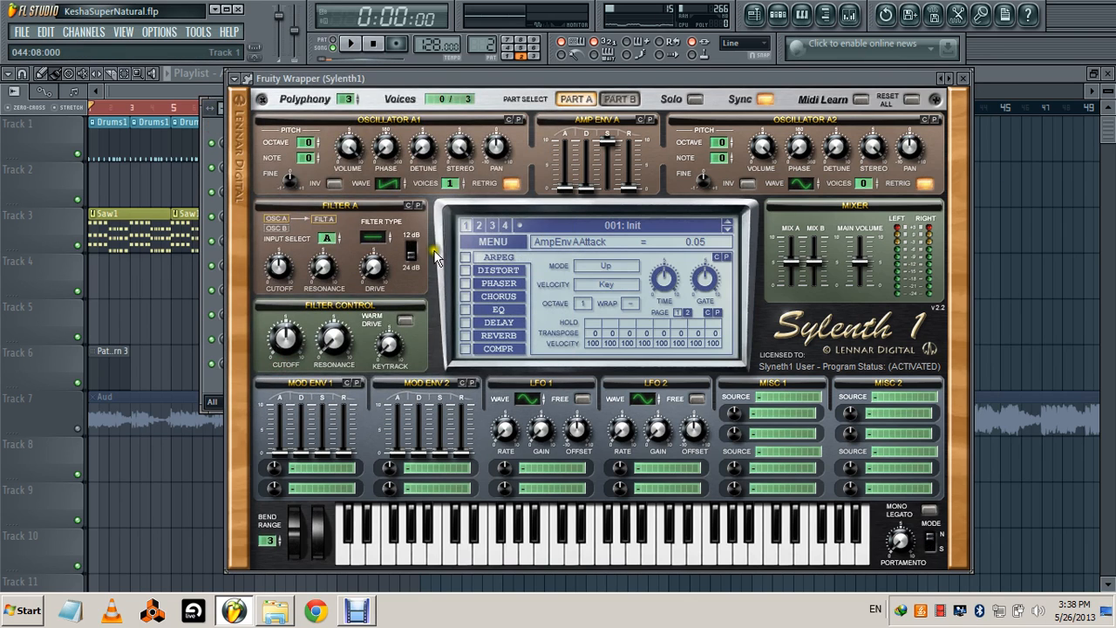
{"action": "left_click", "coordinate": [968, 79]}
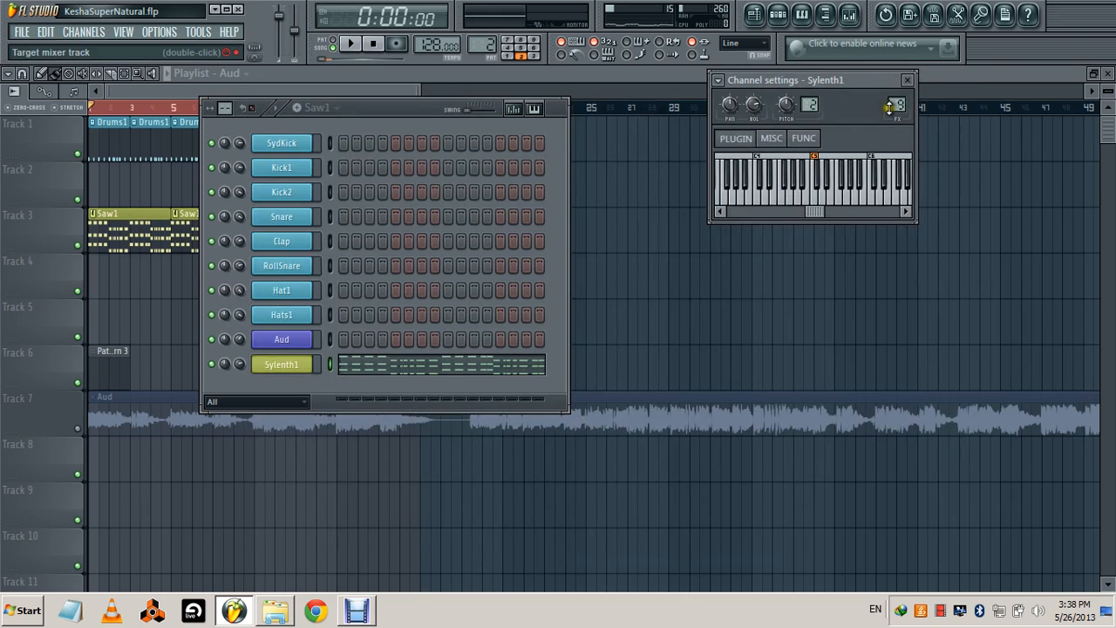
{"action": "left_click", "coordinate": [907, 80]}
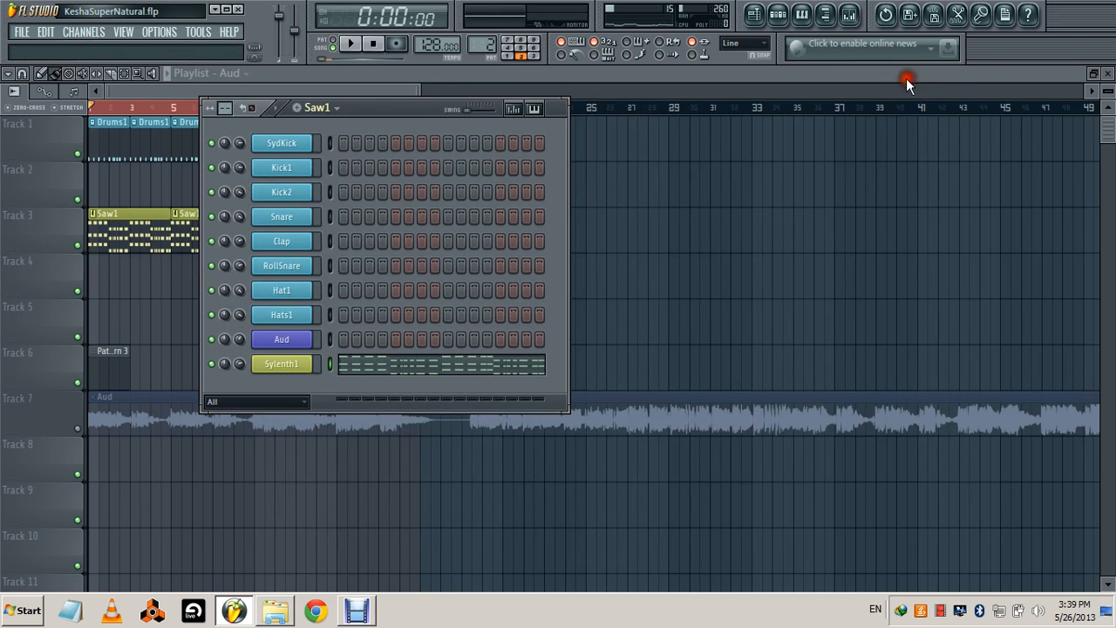
{"action": "left_click", "coordinate": [350, 44]}
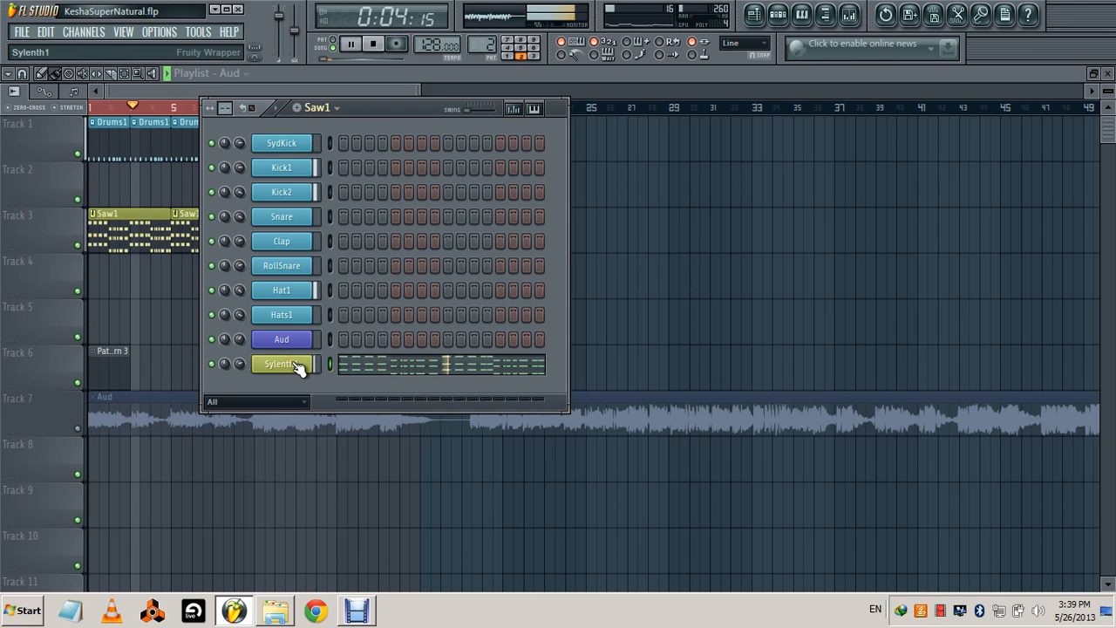
{"action": "left_click", "coordinate": [377, 46]}
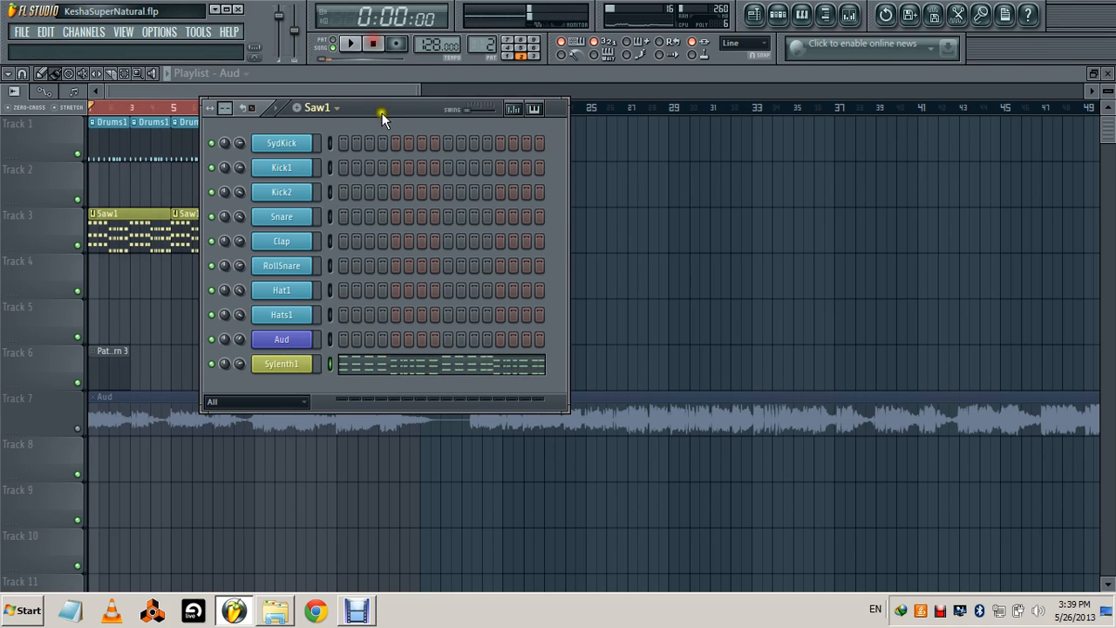
Step: Set Sylenth1's oscillator A1 to 6 voices, octave +1 and the TriSaw wave
{"action": "left_click", "coordinate": [299, 367]}
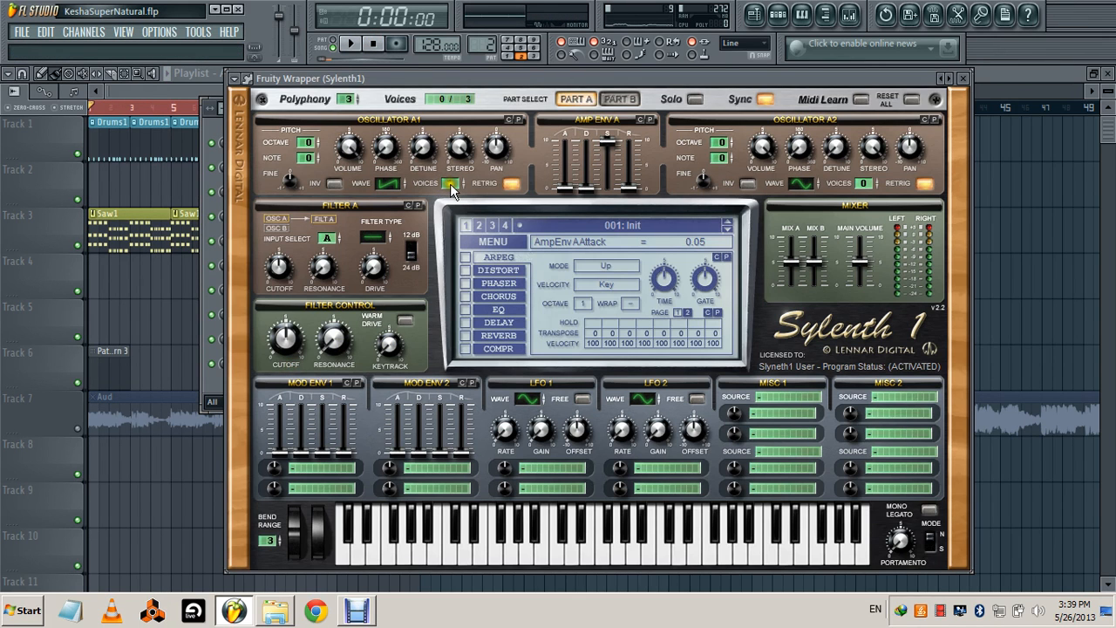
{"action": "left_click_drag", "start_coordinate": [453, 191], "coordinate": [455, 131]}
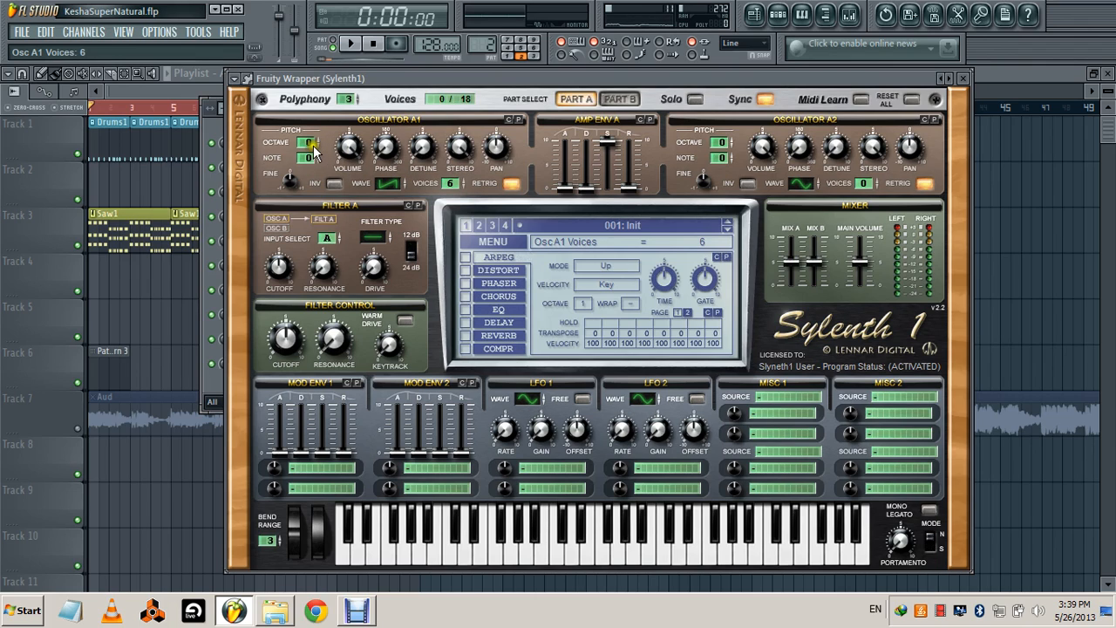
{"action": "left_click_drag", "start_coordinate": [312, 150], "coordinate": [313, 139]}
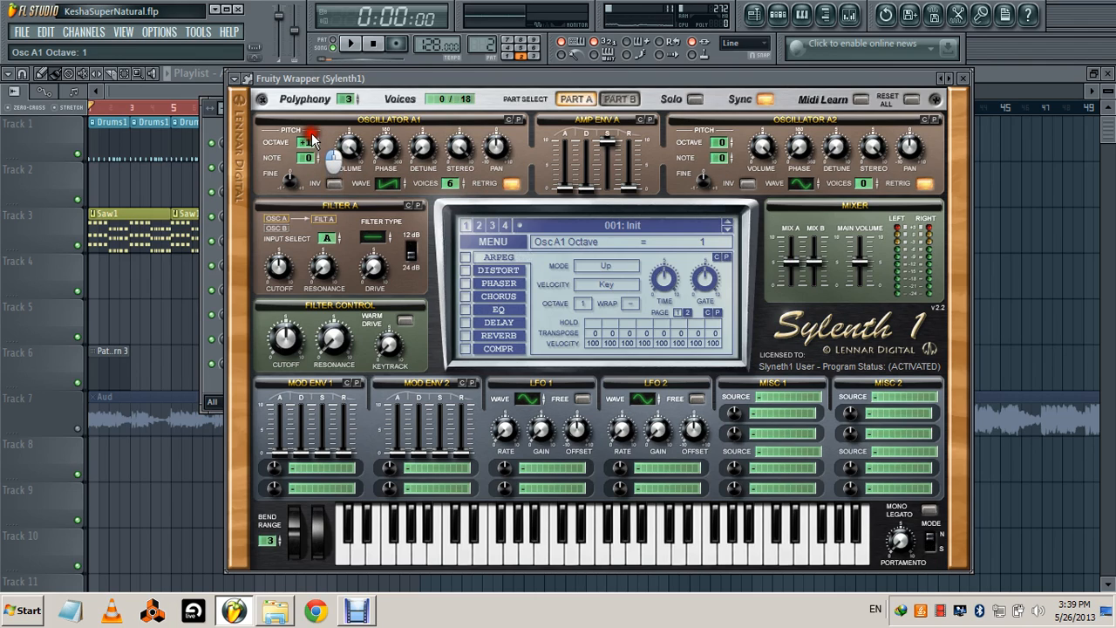
{"action": "left_click_drag", "start_coordinate": [397, 183], "coordinate": [393, 126]}
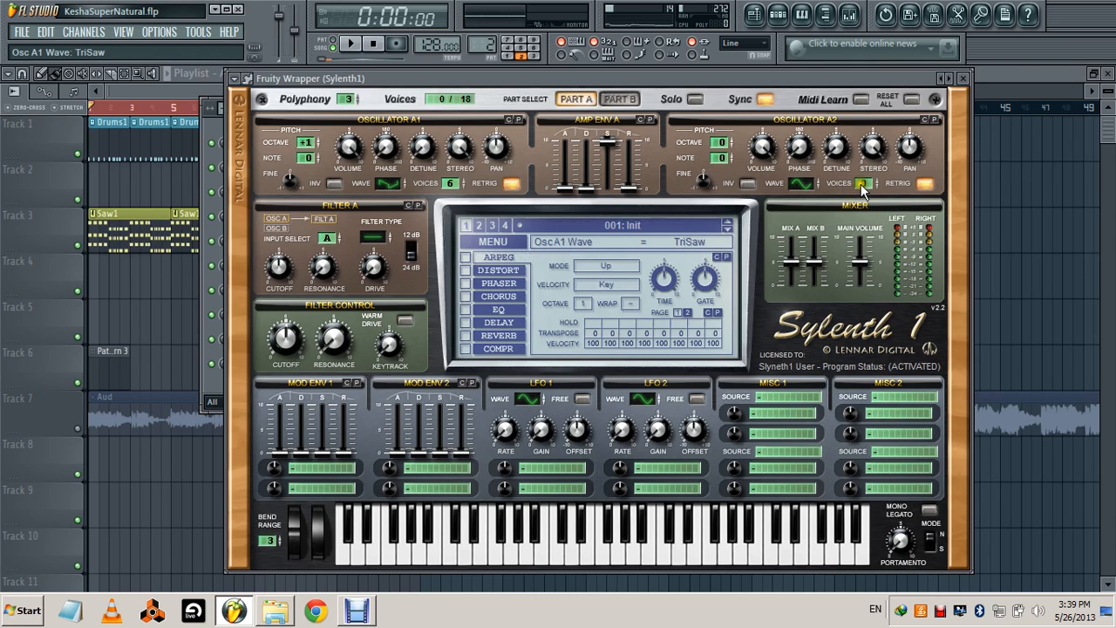
Step: Set oscillator A2 to 6 voices with the Saw wave and audition the result with the loop
{"action": "left_click_drag", "start_coordinate": [861, 184], "coordinate": [868, 129]}
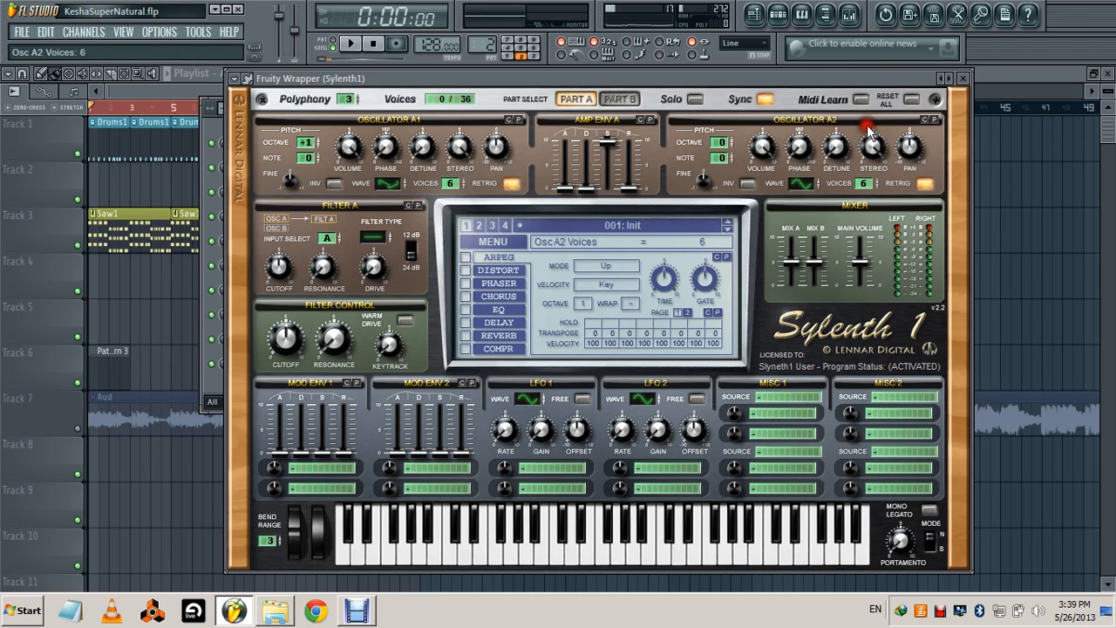
{"action": "left_click", "coordinate": [801, 181]}
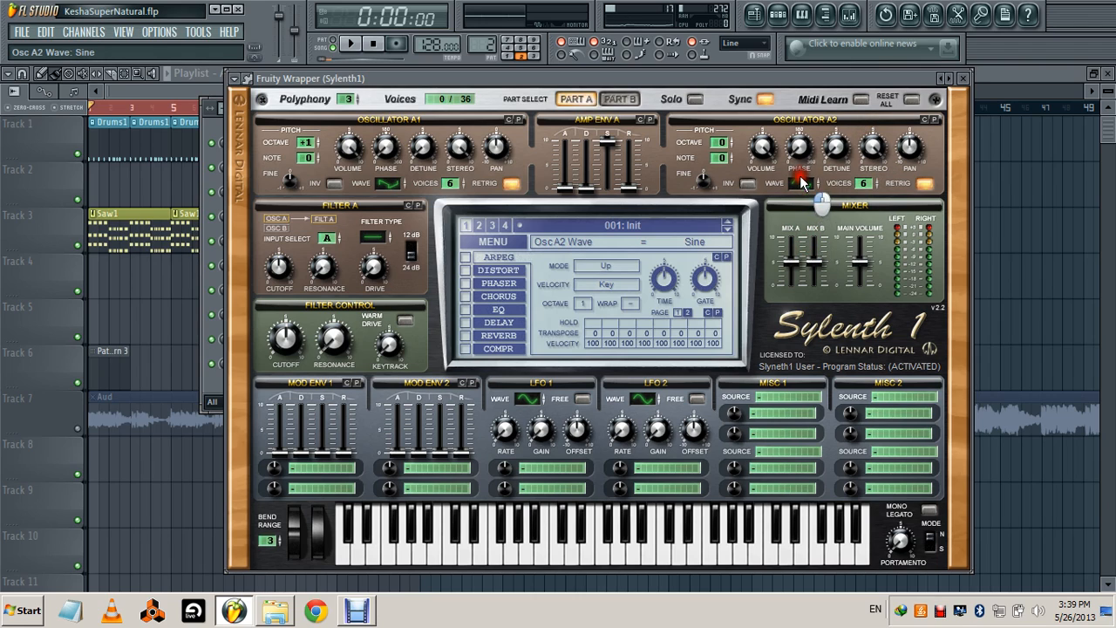
{"action": "left_click_drag", "start_coordinate": [800, 181], "coordinate": [803, 165]}
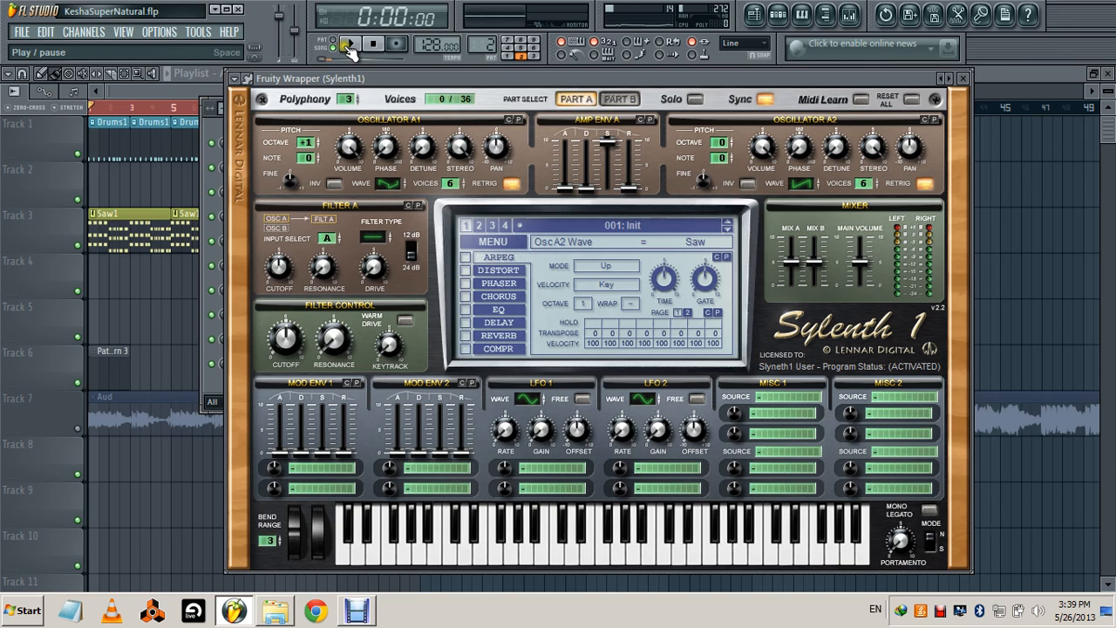
{"action": "left_click", "coordinate": [349, 45]}
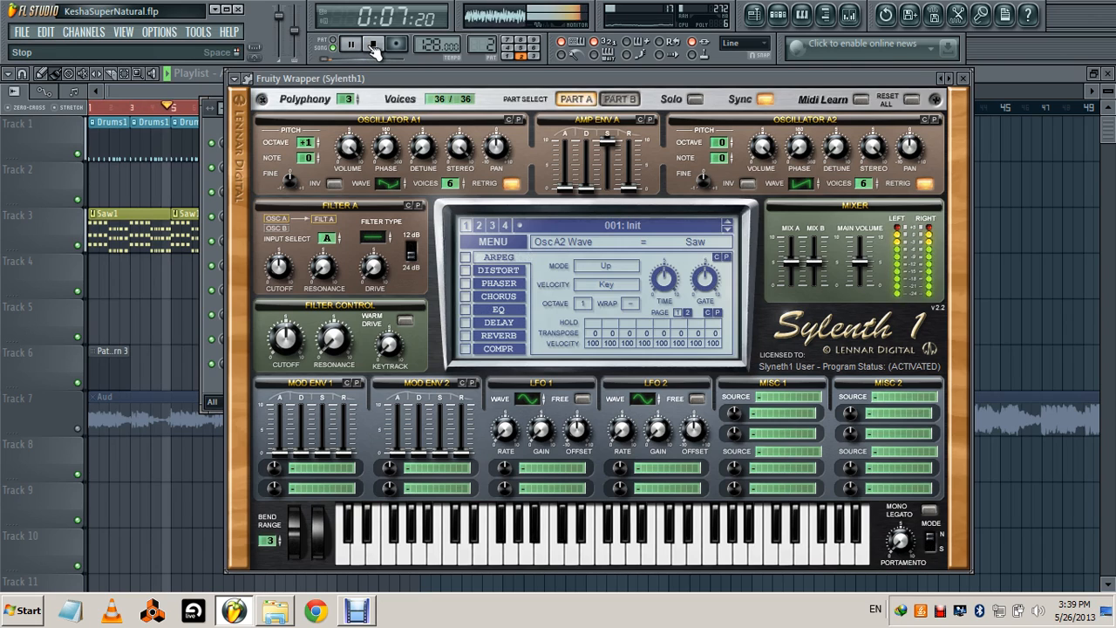
{"action": "left_click", "coordinate": [372, 45]}
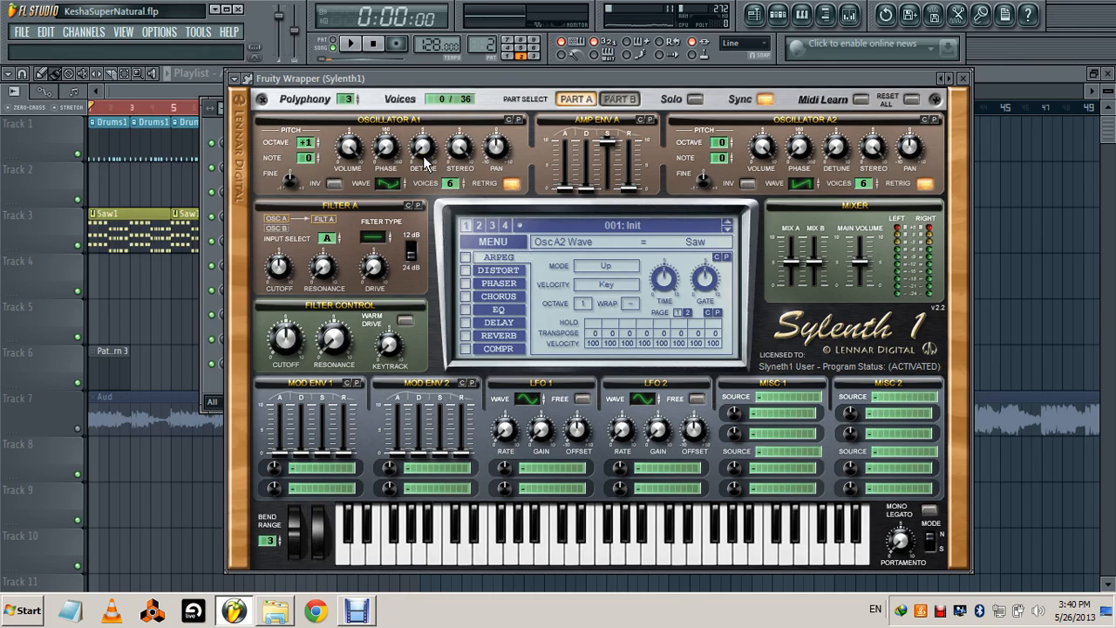
Step: Set the detune of oscillator A1 to about 1.52 and of oscillator A2 to about 1.95 while the loop plays
{"action": "mouse_move", "coordinate": [425, 156]}
{"action": "left_mouse_down"}
{"action": "mouse_move", "coordinate": [439, 165]}
{"action": "mouse_move", "coordinate": [435, 149]}
{"action": "left_mouse_up"}
{"action": "left_click", "coordinate": [354, 47]}
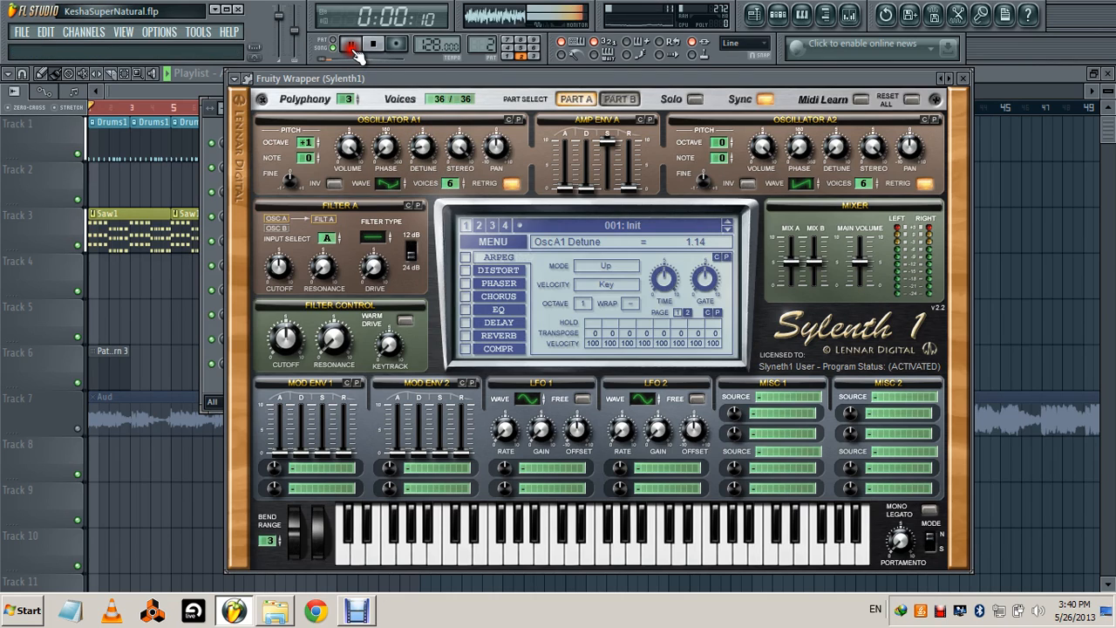
{"action": "left_click_drag", "start_coordinate": [422, 153], "coordinate": [420, 142]}
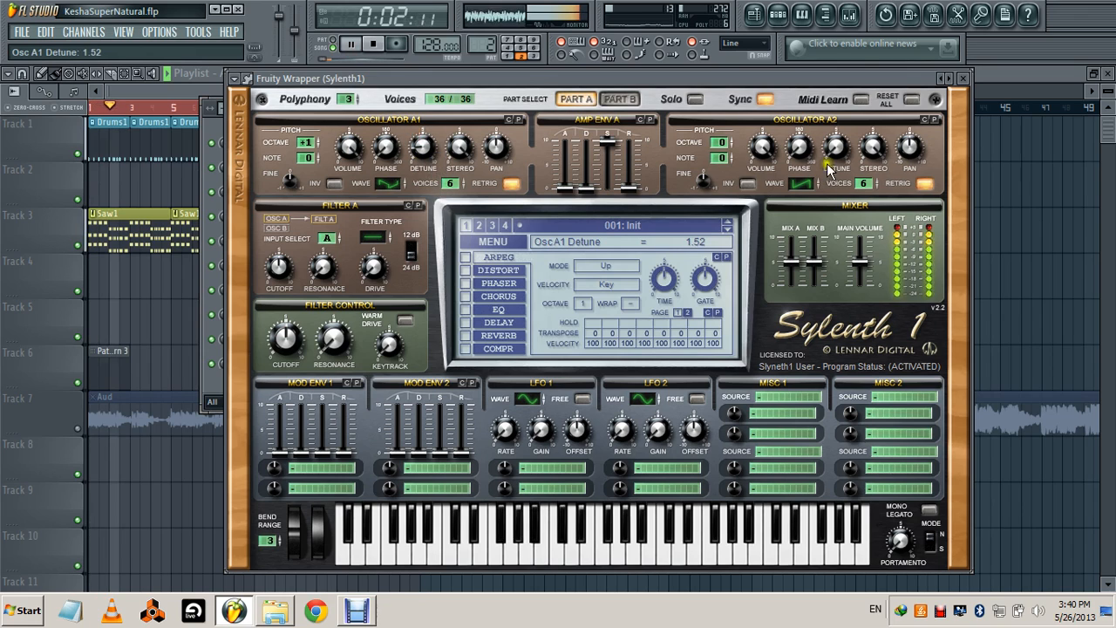
{"action": "left_click_drag", "start_coordinate": [839, 155], "coordinate": [835, 133]}
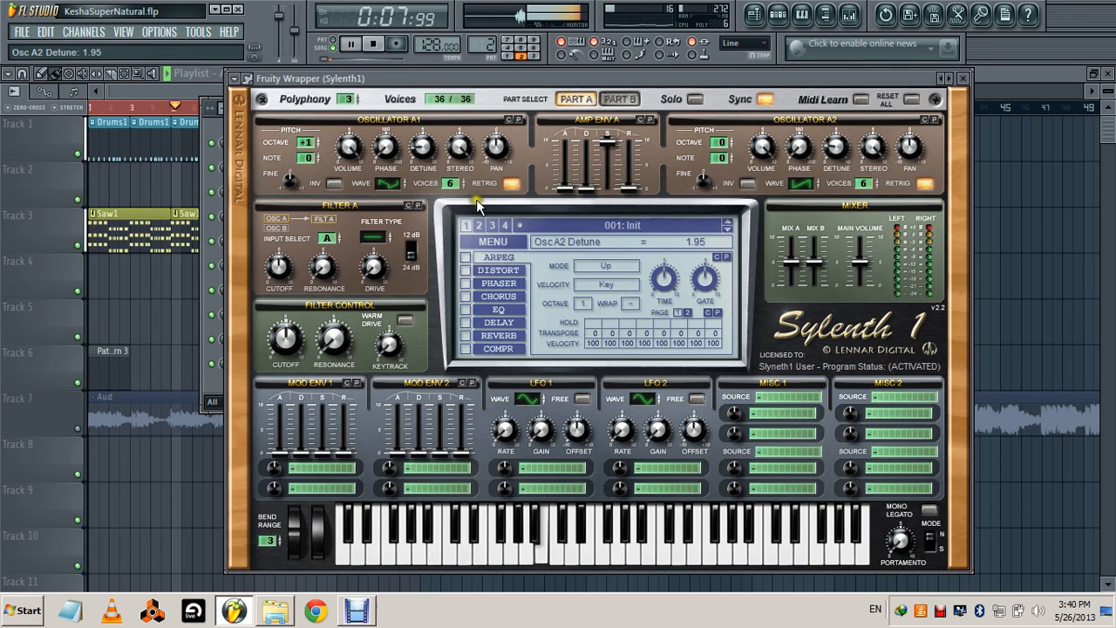
{"action": "left_click", "coordinate": [384, 49]}
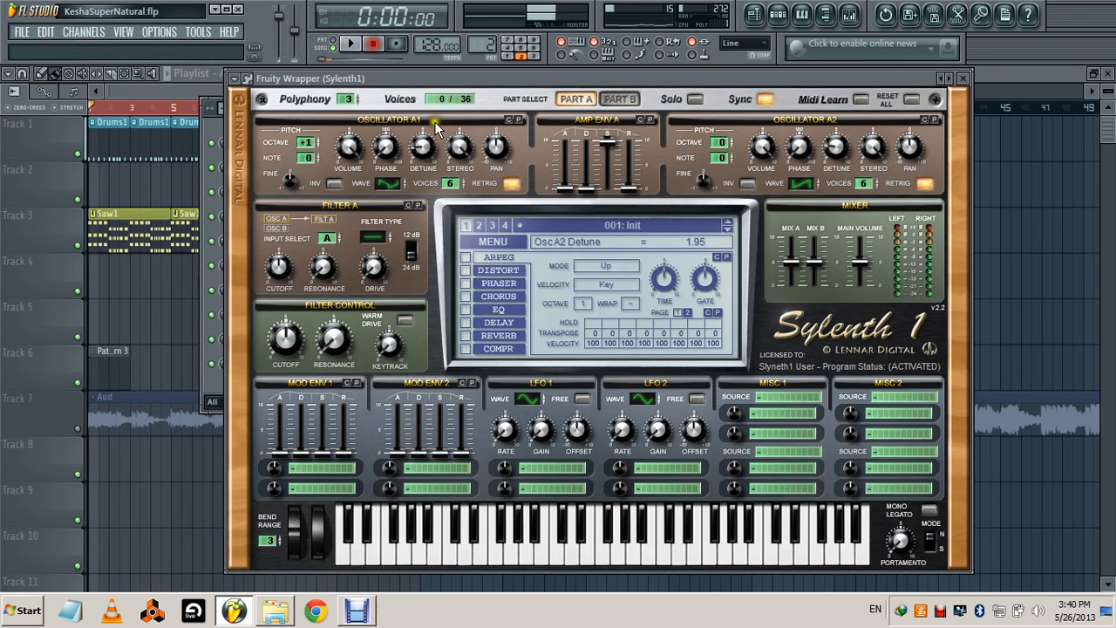
Step: Raise oscillator A1 to 8 voices, audition the loop and close the Sylenth1 editor
{"action": "left_click_drag", "start_coordinate": [455, 185], "coordinate": [447, 138]}
{"action": "left_click", "coordinate": [359, 43]}
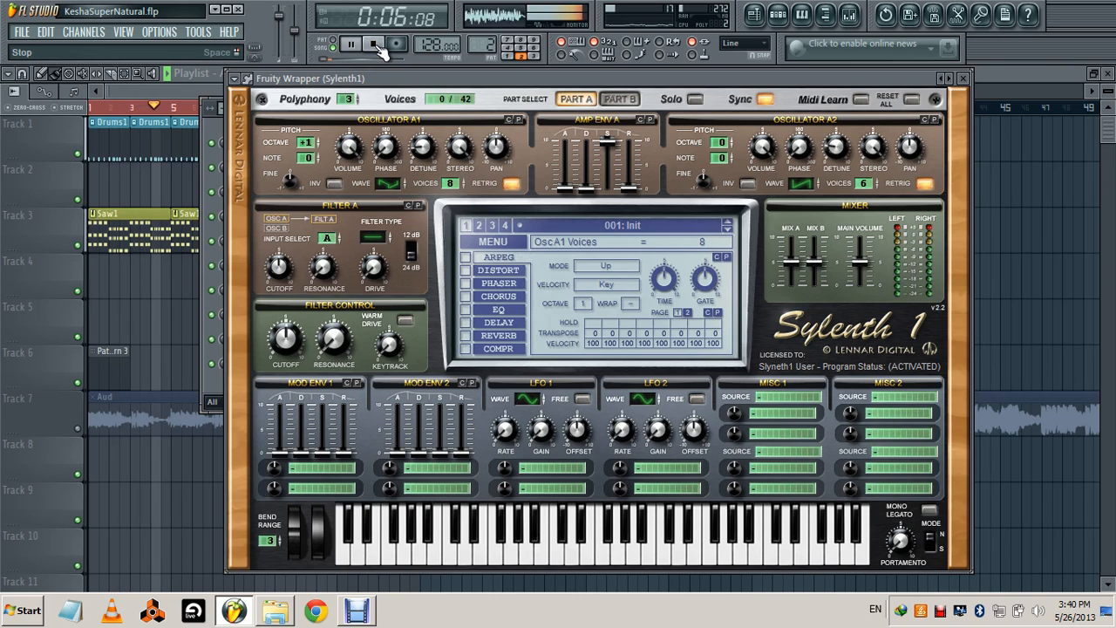
{"action": "left_click", "coordinate": [375, 45]}
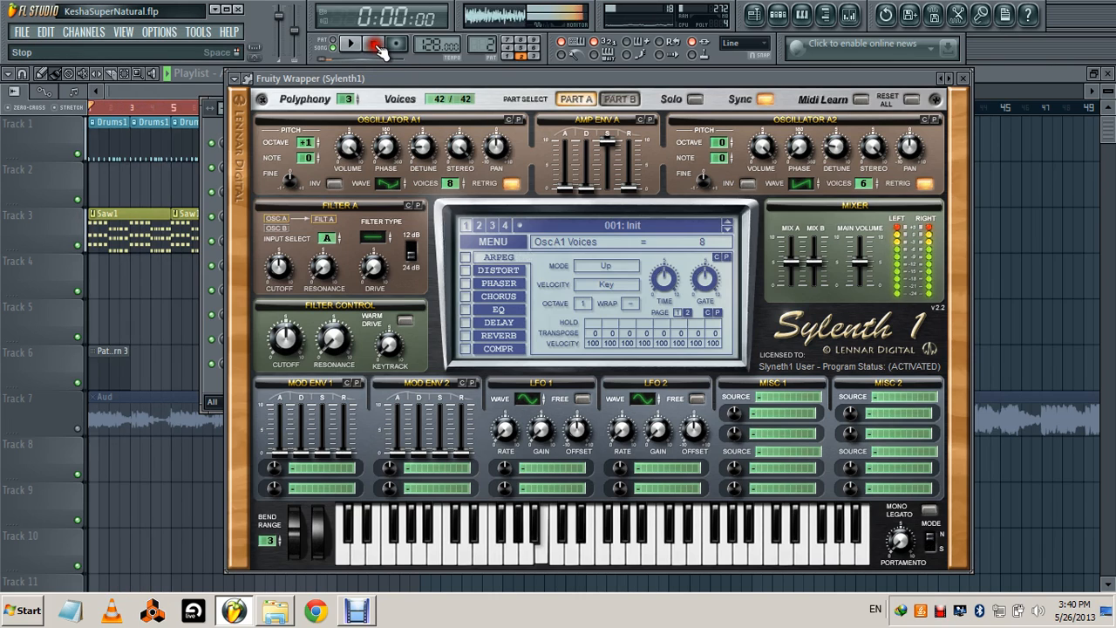
{"action": "left_click", "coordinate": [963, 79]}
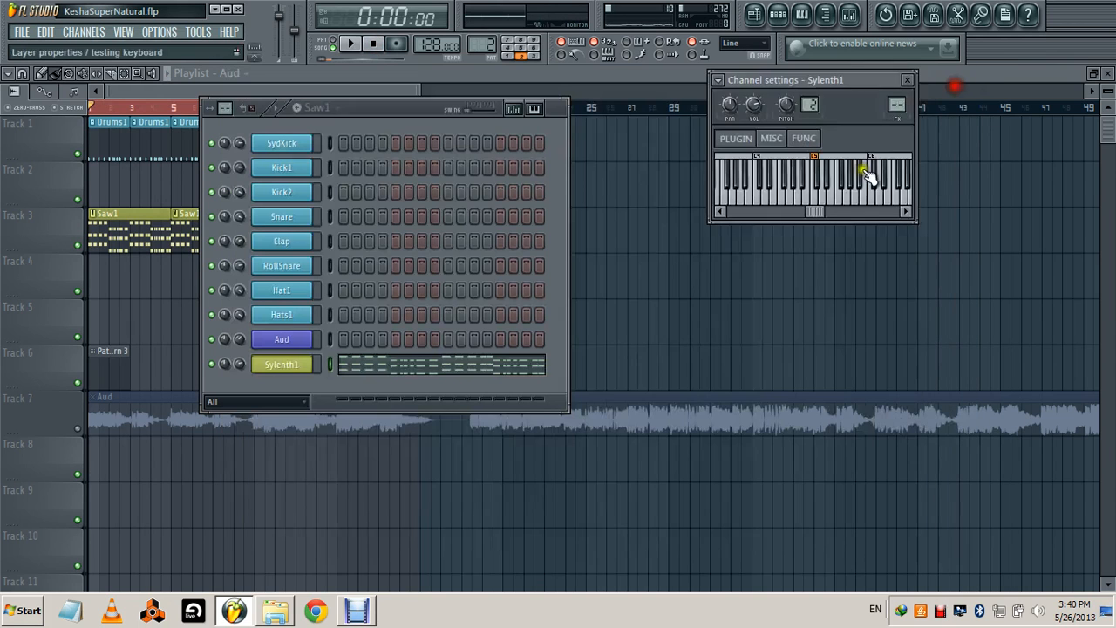
Step: Assign the Sylenth1 channel to a free mixer track
{"action": "left_click", "coordinate": [288, 369]}
{"action": "left_click", "coordinate": [288, 369]}
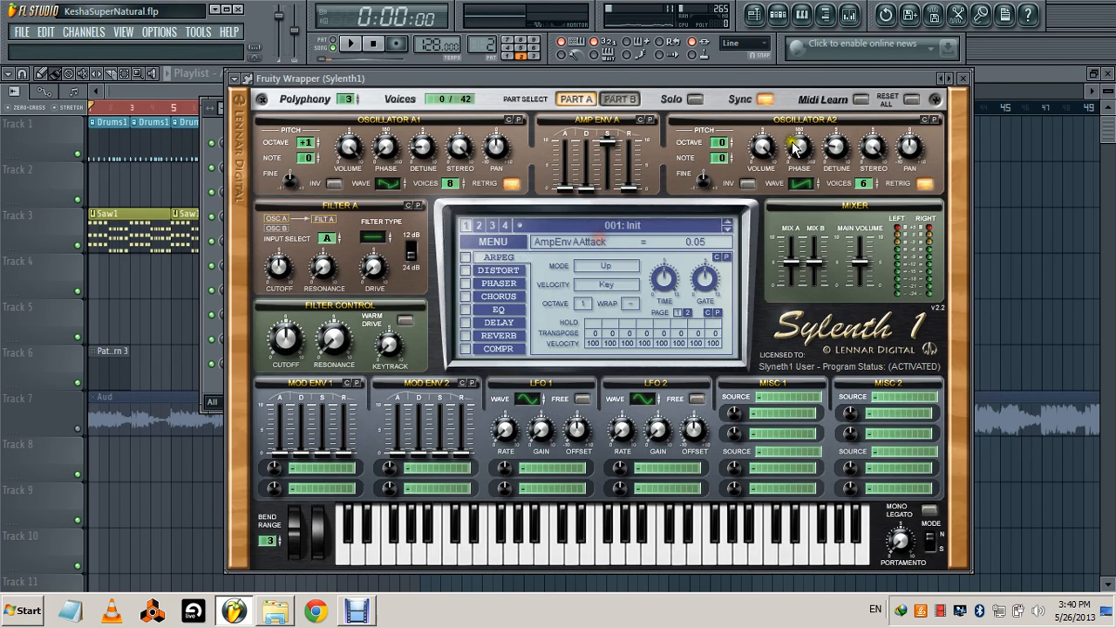
{"action": "left_click", "coordinate": [964, 78]}
{"action": "left_click", "coordinate": [720, 80]}
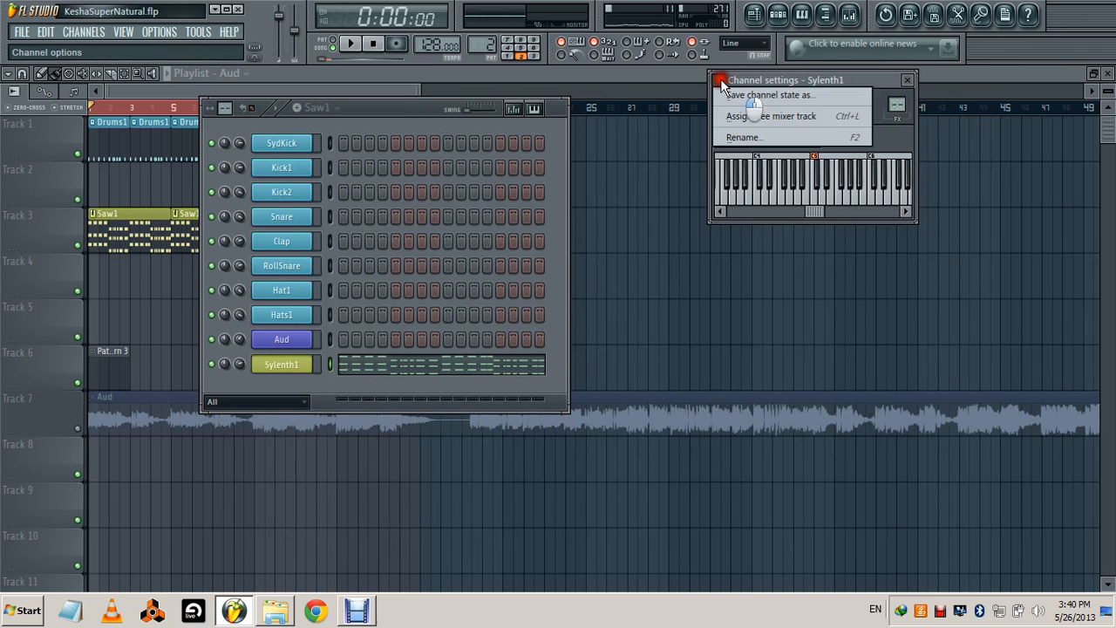
{"action": "left_click", "coordinate": [750, 116]}
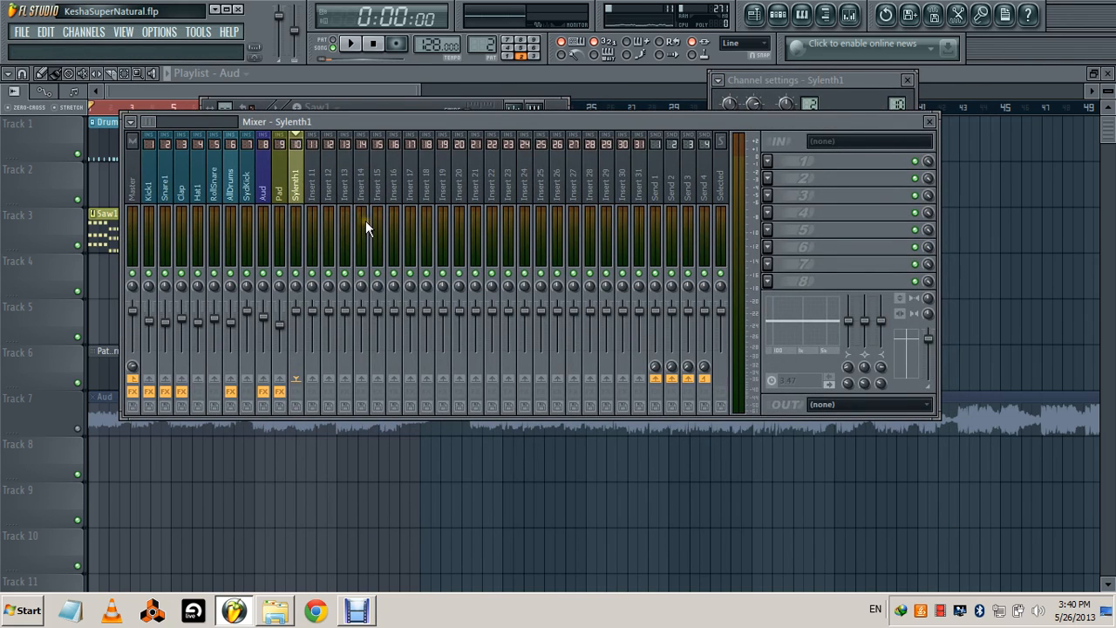
Step: Move the Sylenth1 mixer track over to insert 15
{"action": "key", "text": "alt+Right"}
{"action": "key", "text": "alt+Right"}
{"action": "key", "text": "alt+Right"}
{"action": "key", "text": "alt+Right"}
{"action": "key", "text": "alt+Right"}
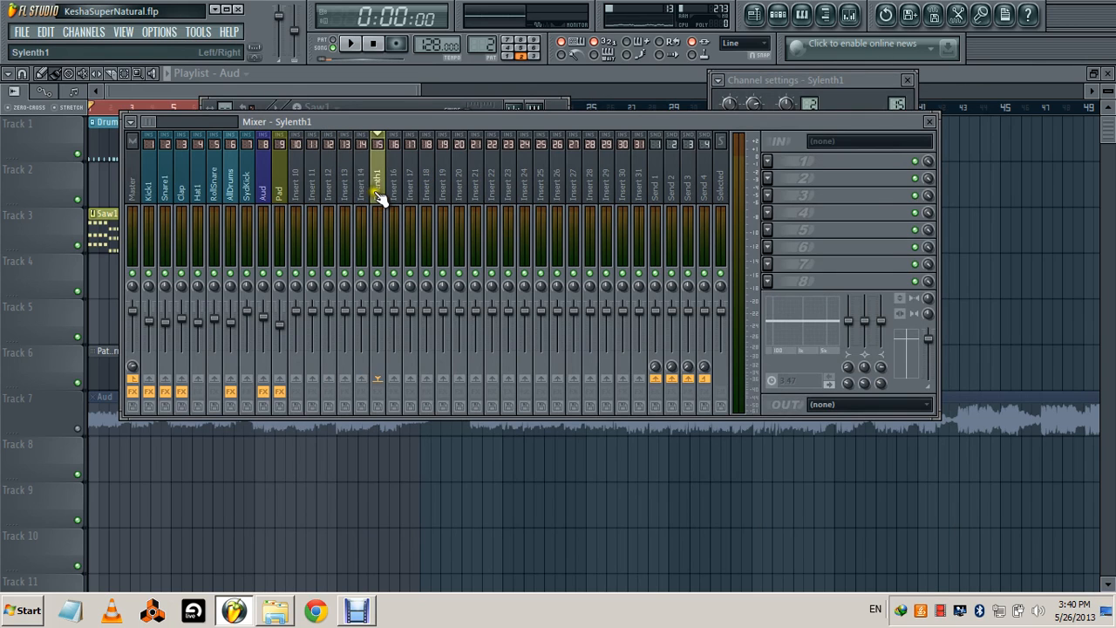
Step: Add Soundgoodizer at a reduced amount in effect slot 2 and lower the Sylenth1 track's volume to about -4.0 dB during playback
{"action": "left_click", "coordinate": [765, 180]}
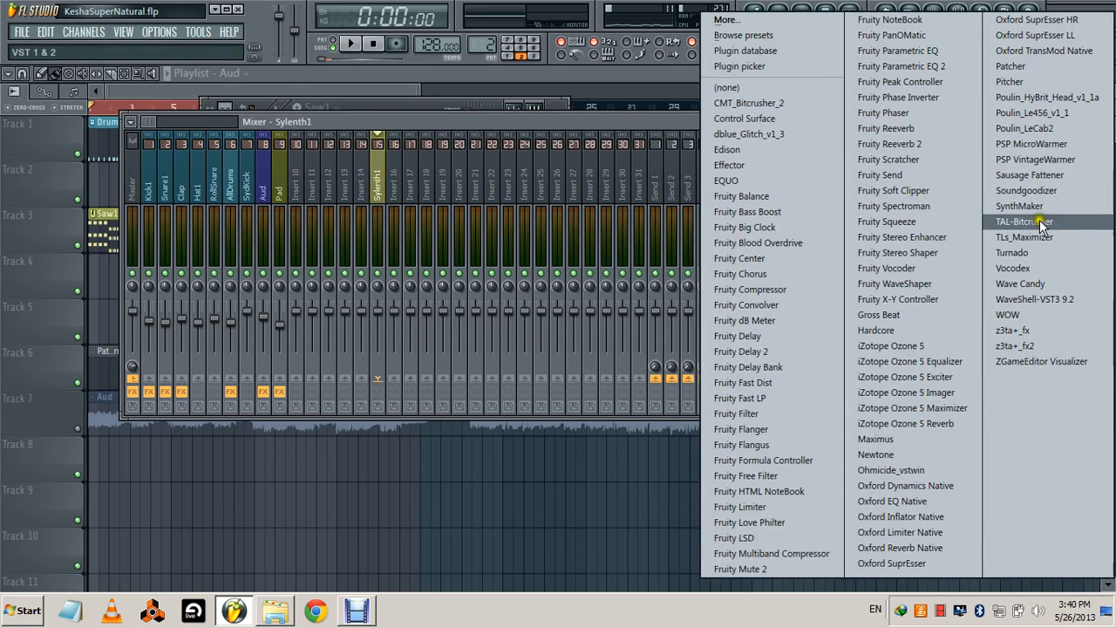
{"action": "left_click", "coordinate": [1030, 191]}
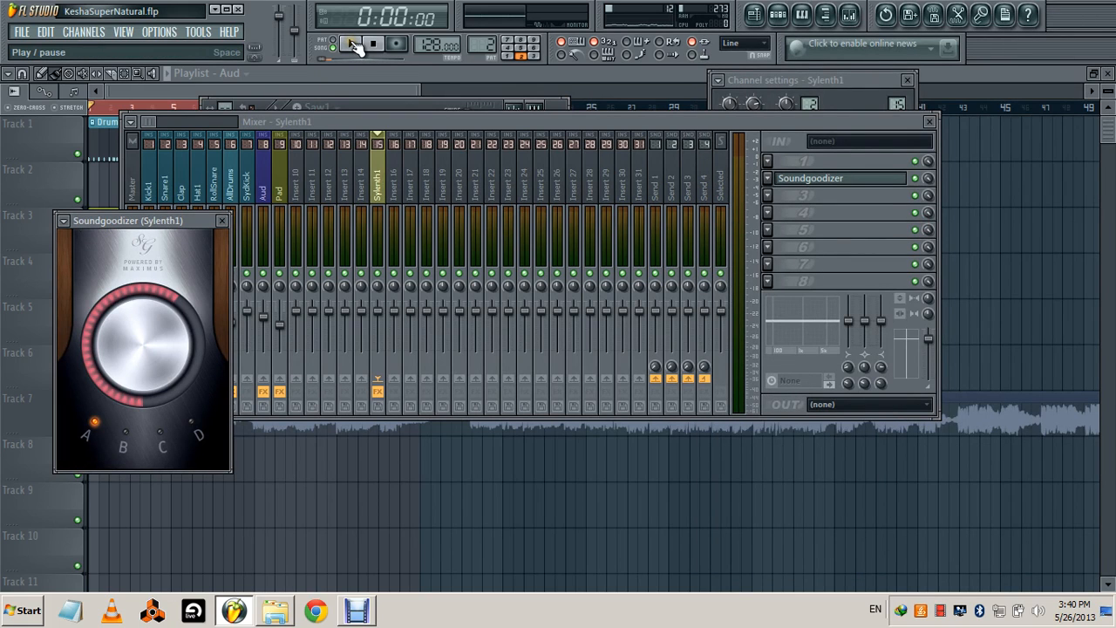
{"action": "left_click", "coordinate": [356, 45]}
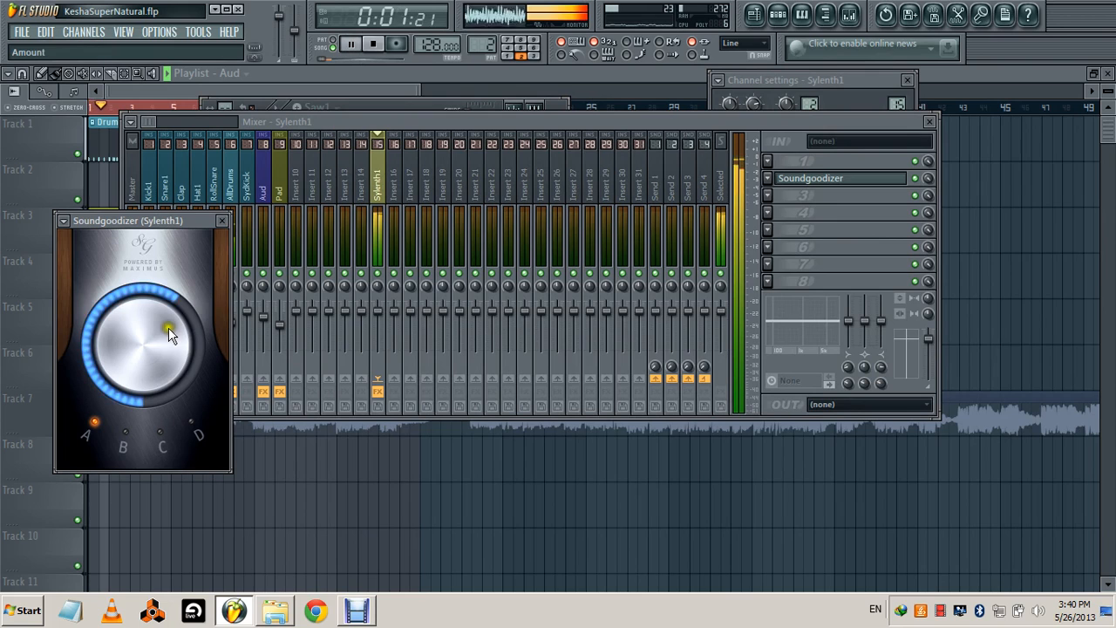
{"action": "left_click_drag", "start_coordinate": [168, 328], "coordinate": [178, 420]}
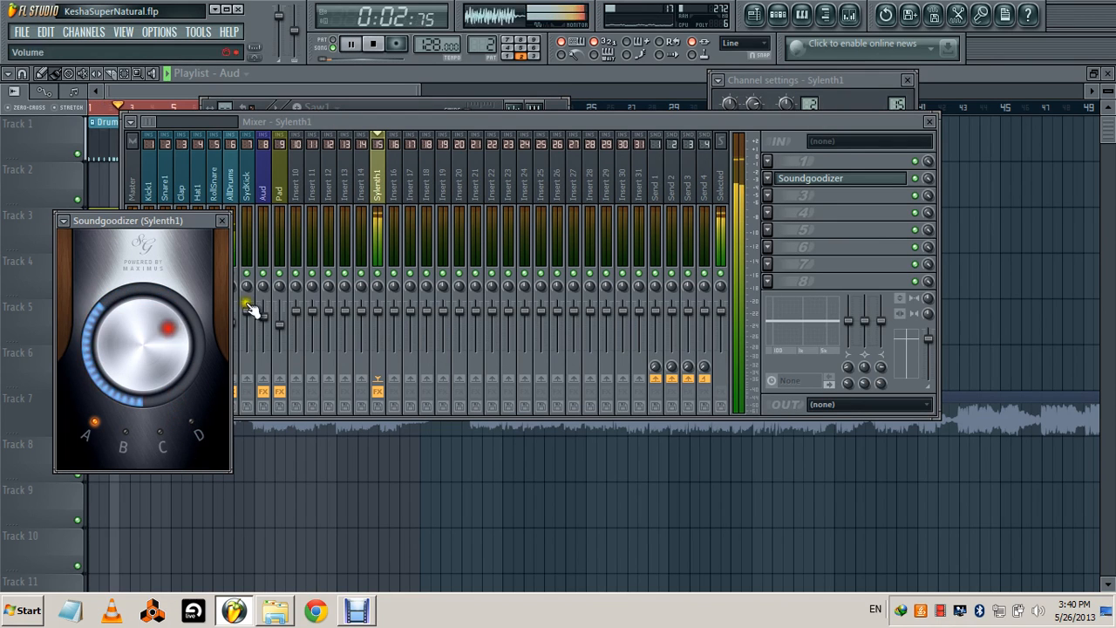
{"action": "left_click", "coordinate": [222, 223]}
{"action": "left_click_drag", "start_coordinate": [378, 312], "coordinate": [376, 319]}
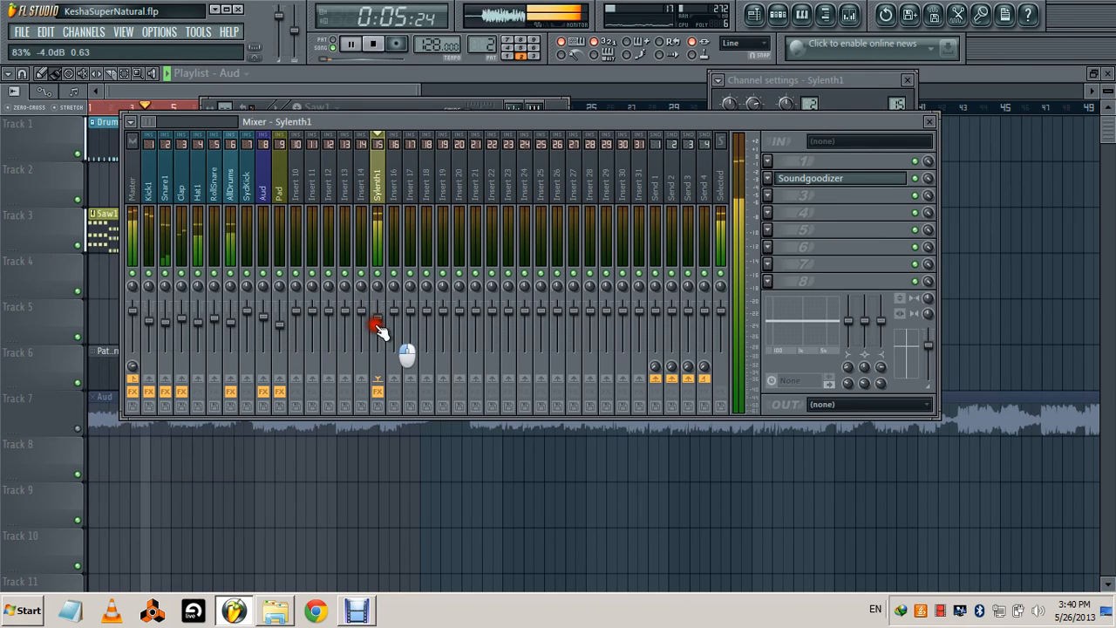
{"action": "left_click", "coordinate": [373, 43]}
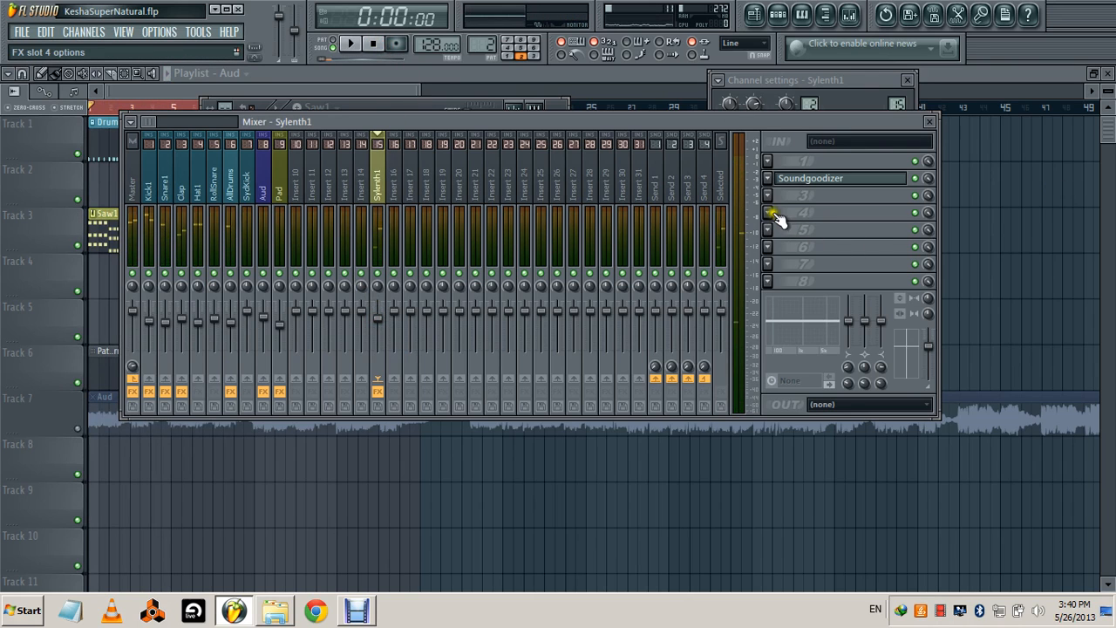
Step: Load Fruity Reeverb 2 into effect slot 4 and raise its early reflections to the same level as the dry signal
{"action": "left_click", "coordinate": [772, 213]}
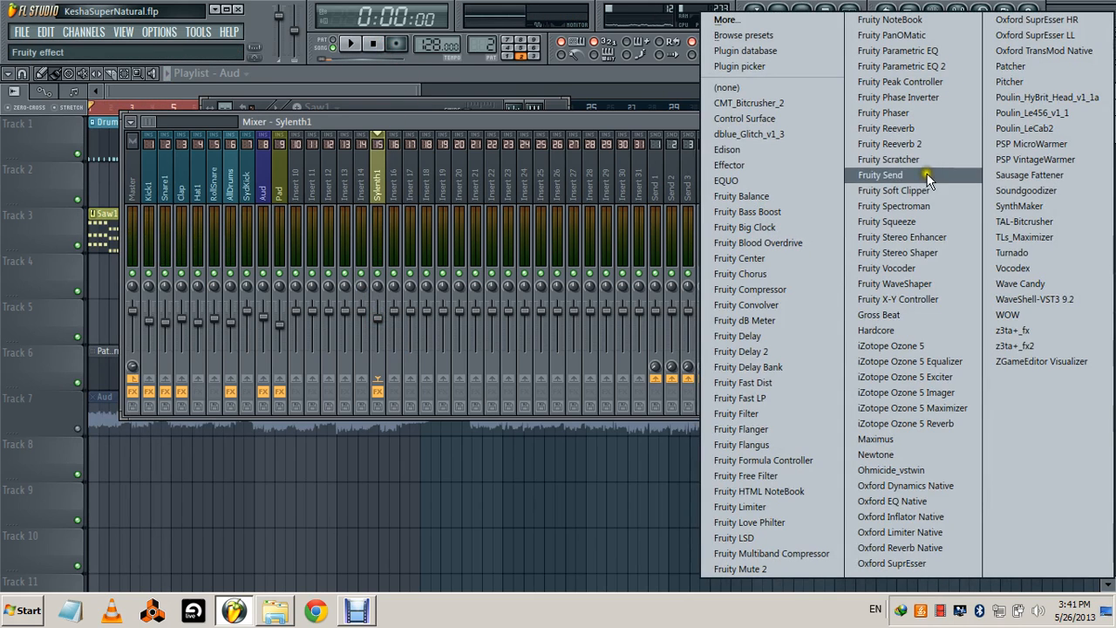
{"action": "left_click", "coordinate": [923, 145]}
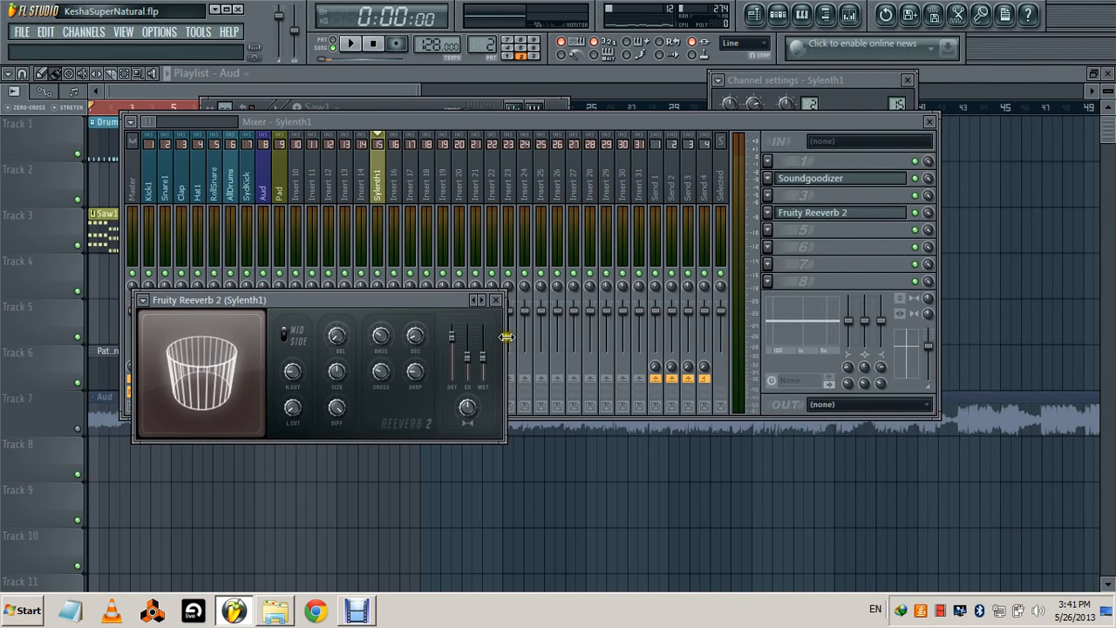
{"action": "right_click", "coordinate": [468, 354]}
{"action": "left_click", "coordinate": [488, 359]}
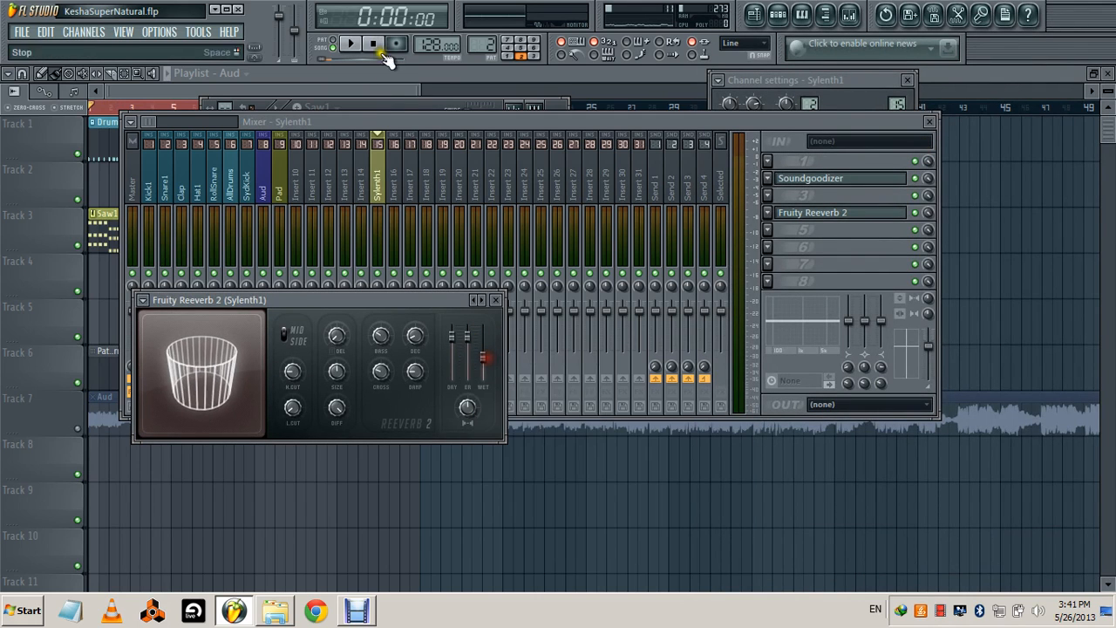
Step: Adjust the reverb's wet level to slightly above its default while the loop plays, and close the reverb
{"action": "left_click", "coordinate": [353, 44]}
{"action": "mouse_move", "coordinate": [485, 354]}
{"action": "left_mouse_down"}
{"action": "mouse_move", "coordinate": [490, 327]}
{"action": "mouse_move", "coordinate": [489, 350]}
{"action": "left_mouse_up"}
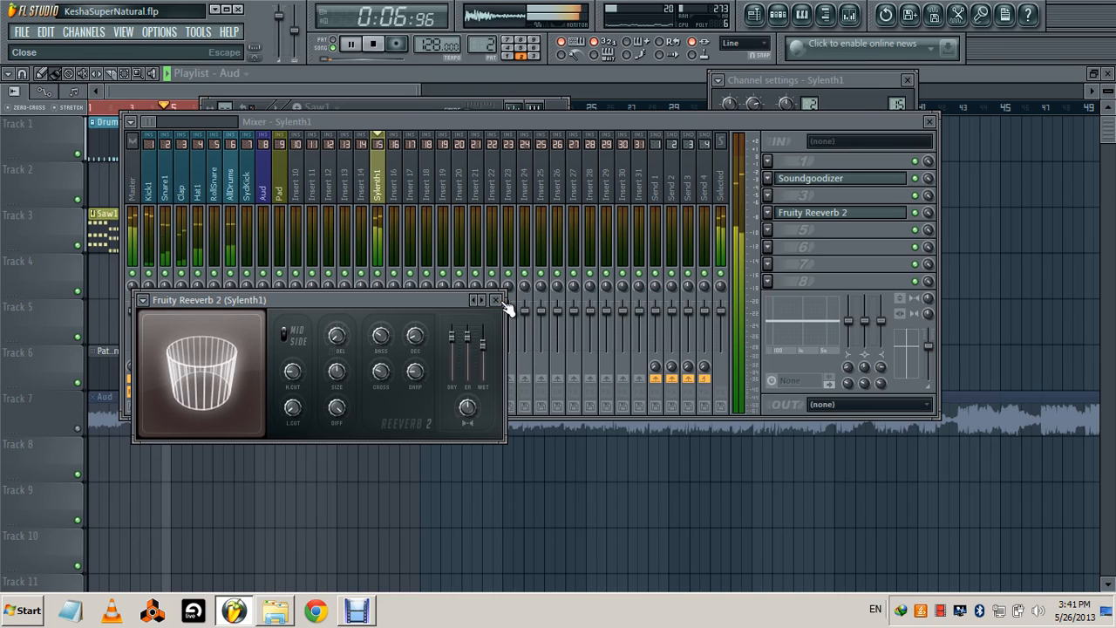
{"action": "left_click_drag", "start_coordinate": [486, 338], "coordinate": [486, 362]}
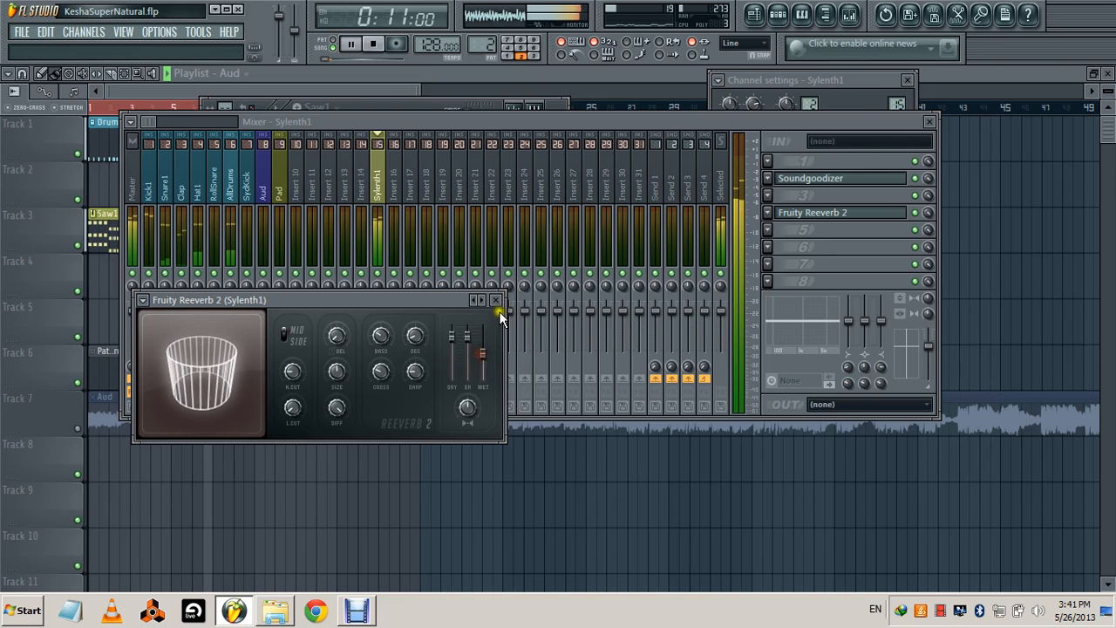
{"action": "left_click", "coordinate": [495, 300]}
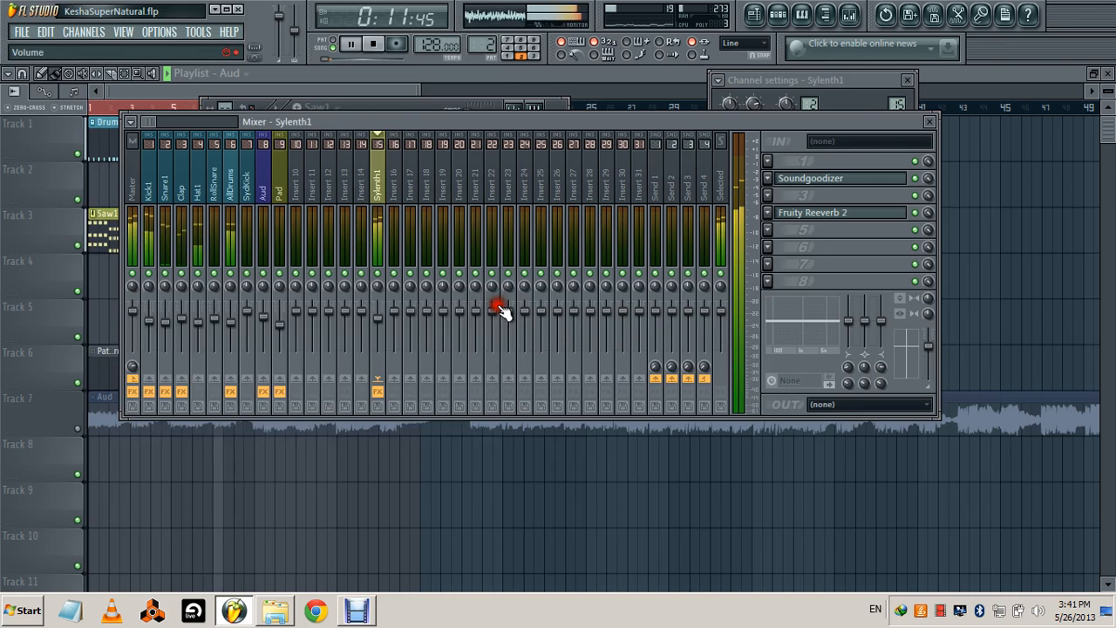
Step: Load Fruity Parametric EQ 2 into effect slot 6 and make band 1 a high-pass filter with its cutoff raised near band 3
{"action": "left_click", "coordinate": [779, 250]}
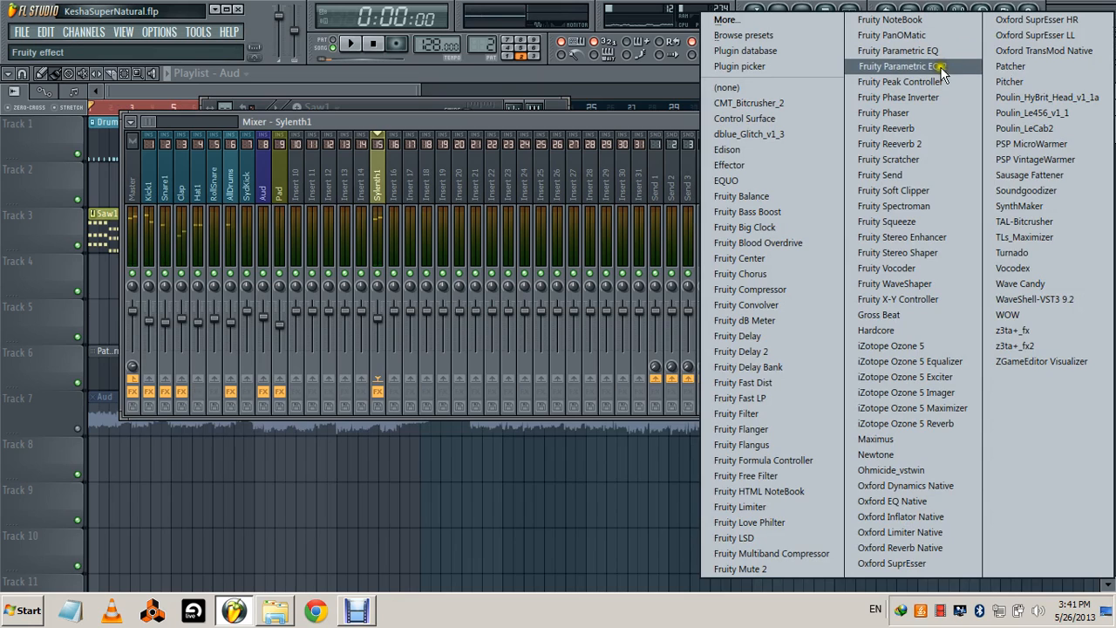
{"action": "left_click", "coordinate": [889, 66]}
{"action": "left_click_drag", "start_coordinate": [607, 377], "coordinate": [604, 162]}
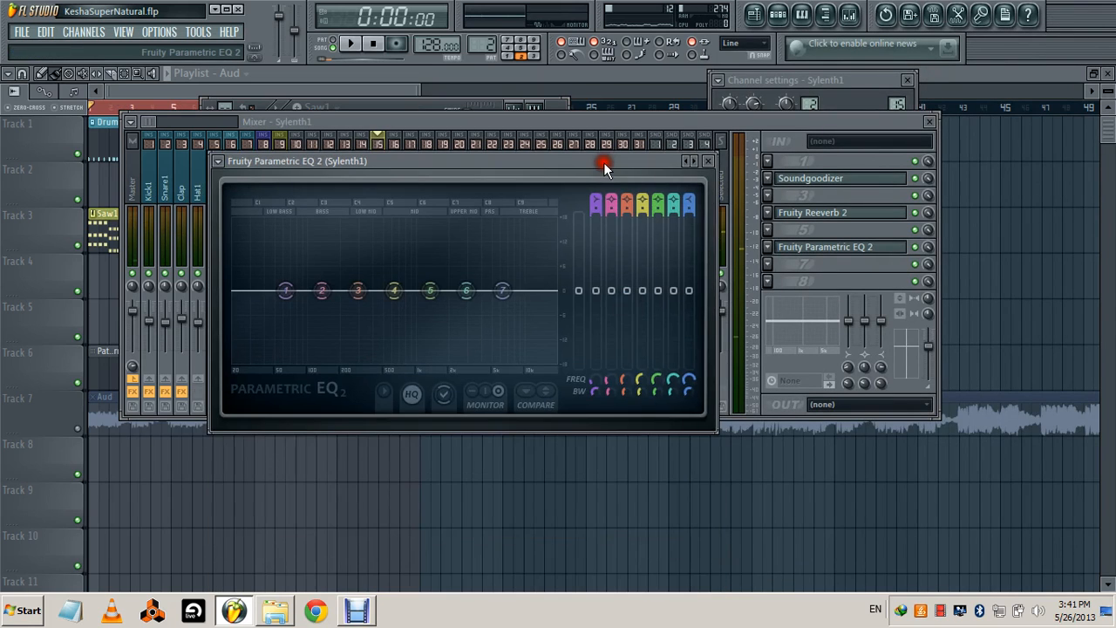
{"action": "mouse_move", "coordinate": [594, 212]}
{"action": "left_mouse_down"}
{"action": "mouse_move", "coordinate": [591, 224]}
{"action": "mouse_move", "coordinate": [596, 201]}
{"action": "left_mouse_up"}
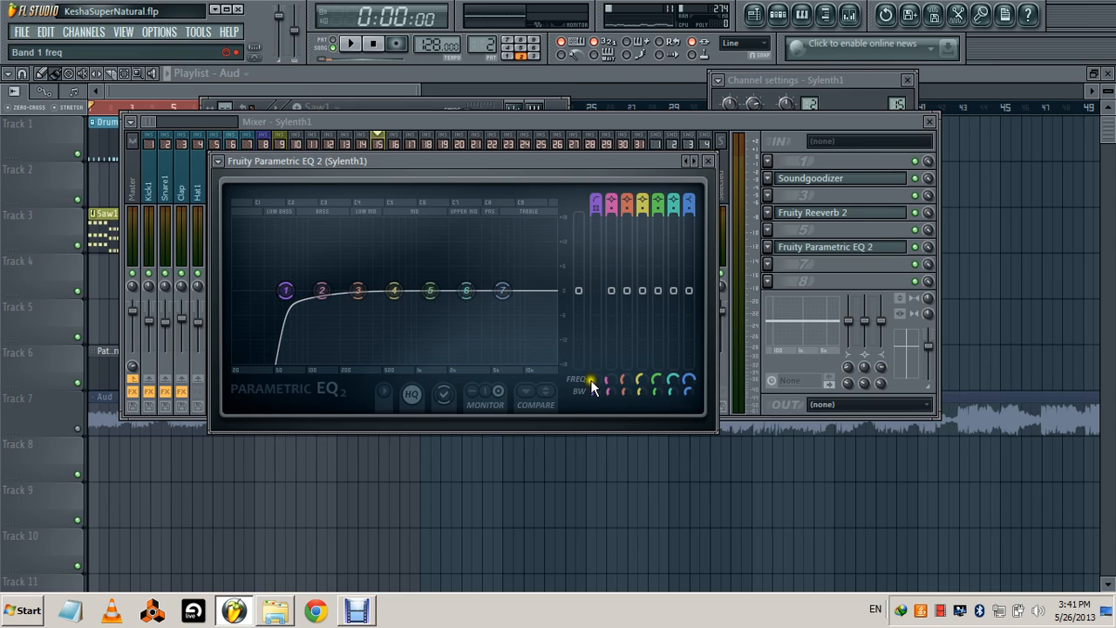
{"action": "left_click_drag", "start_coordinate": [591, 387], "coordinate": [619, 307]}
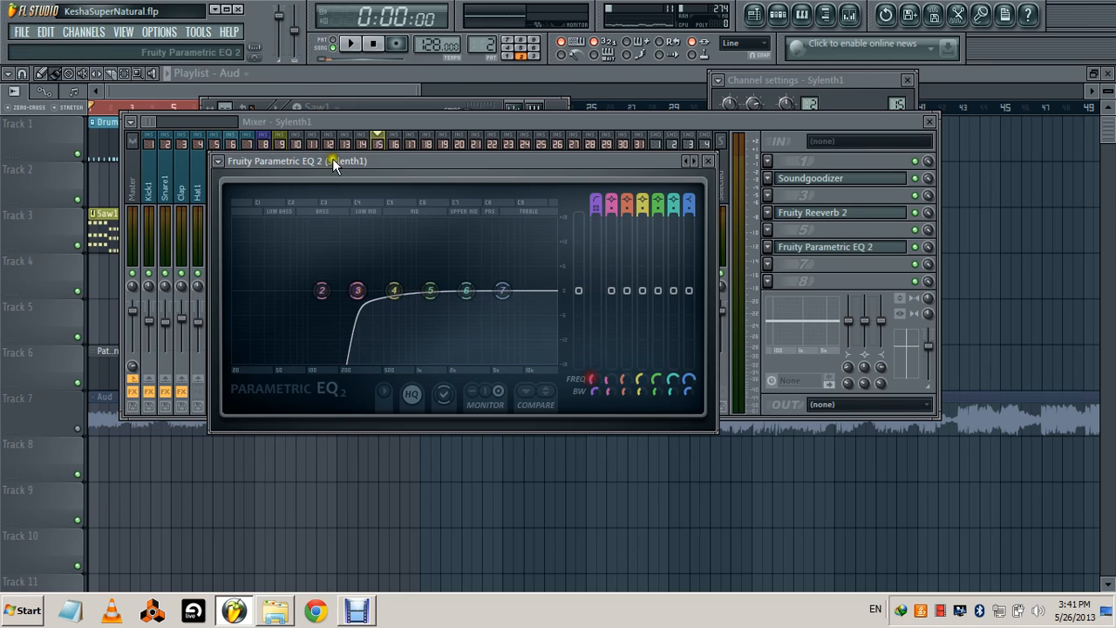
Step: During playback, lower band 1's cutoff to just above band 2 and turn band 7 into a low-pass filter at a higher frequency
{"action": "left_click", "coordinate": [352, 44]}
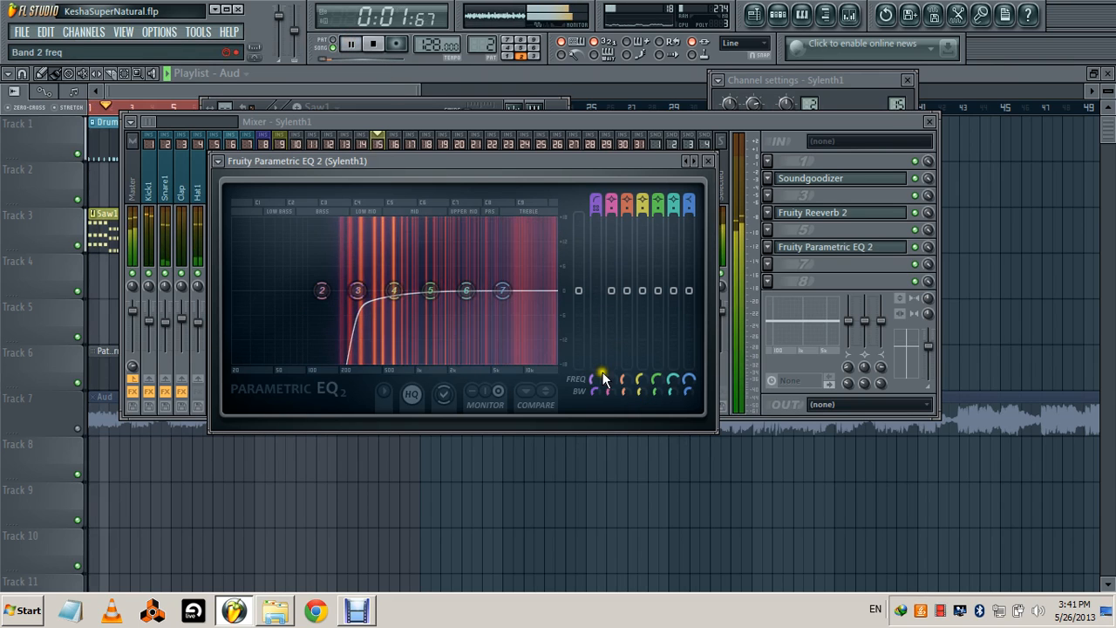
{"action": "left_click_drag", "start_coordinate": [600, 375], "coordinate": [598, 413]}
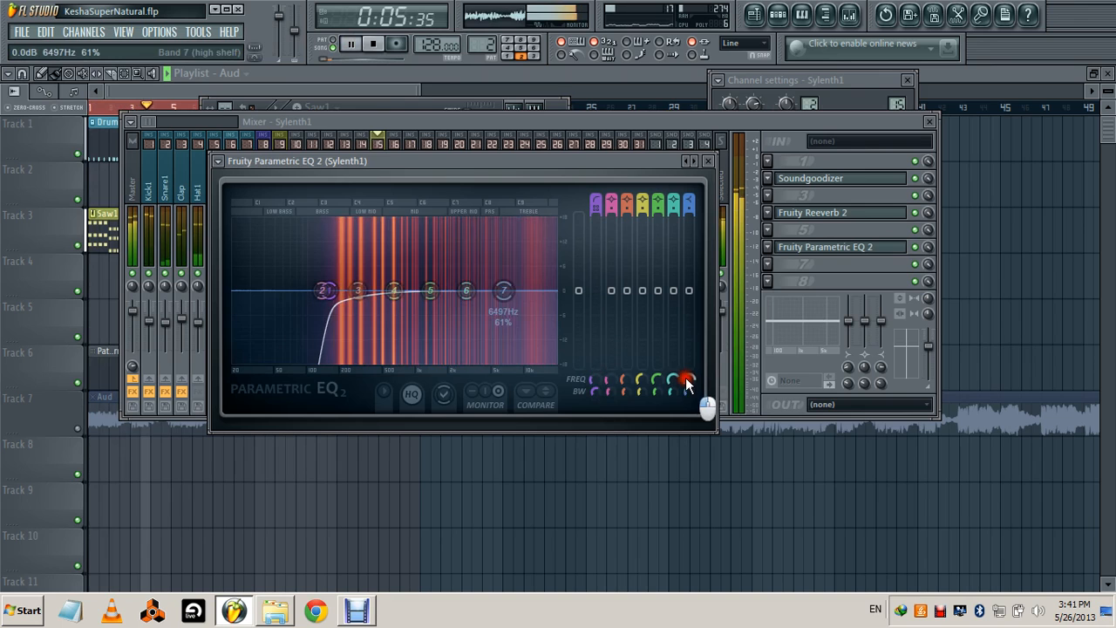
{"action": "left_click_drag", "start_coordinate": [687, 383], "coordinate": [685, 354]}
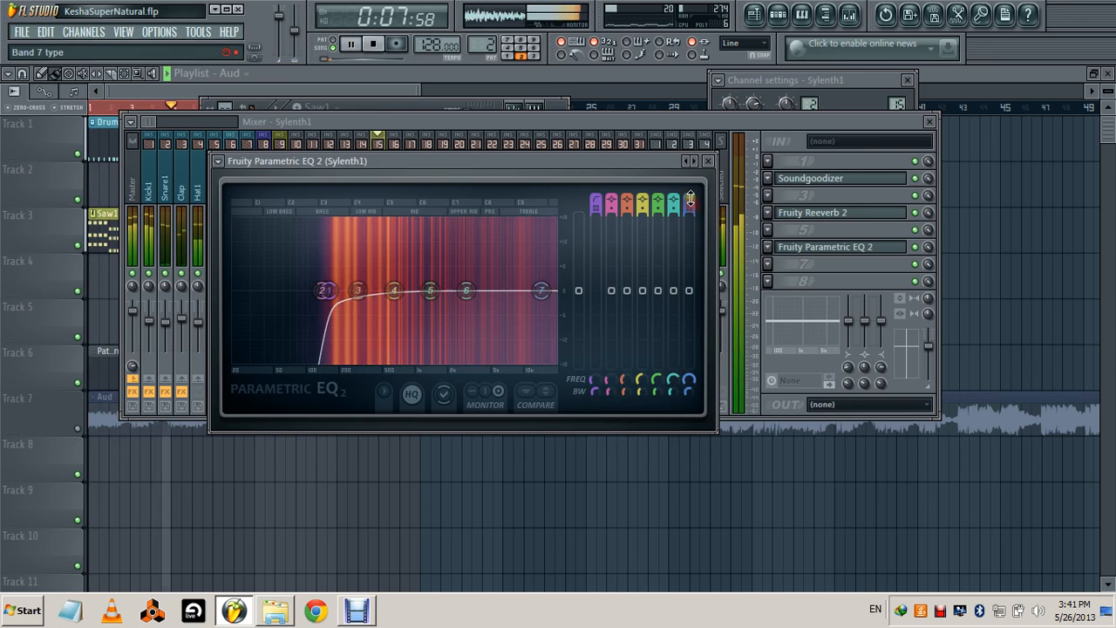
{"action": "left_click_drag", "start_coordinate": [690, 199], "coordinate": [706, 257]}
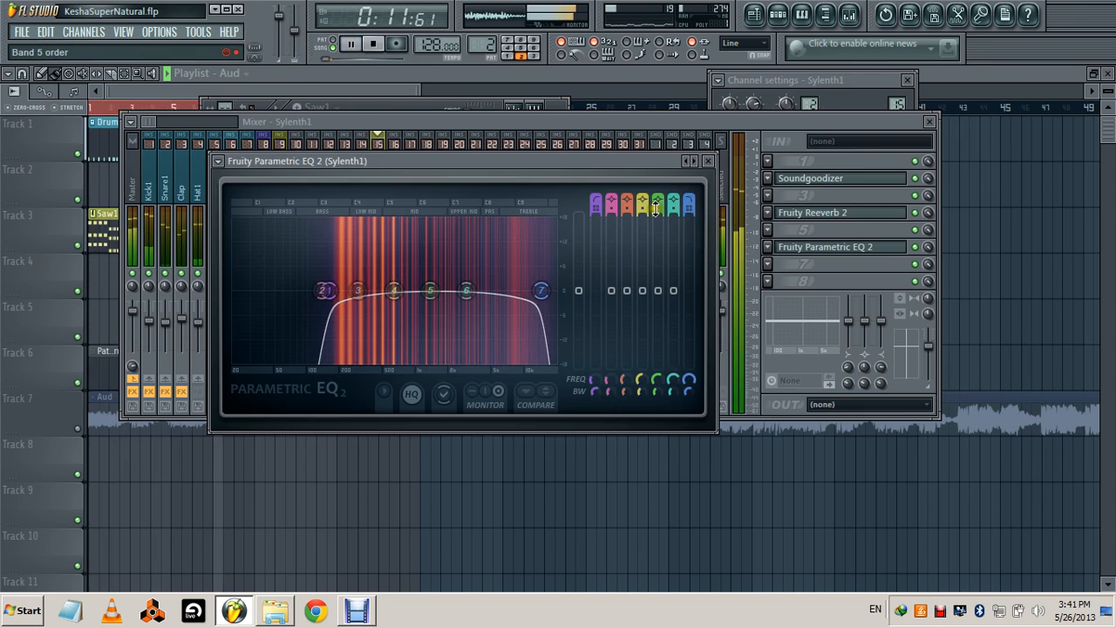
Step: Cut band 5 of the EQ to -5.0 dB at 1363 Hz, close the EQ and stop playback
{"action": "mouse_move", "coordinate": [657, 290]}
{"action": "left_mouse_down"}
{"action": "mouse_move", "coordinate": [663, 309]}
{"action": "mouse_move", "coordinate": [667, 220]}
{"action": "mouse_move", "coordinate": [668, 358]}
{"action": "mouse_move", "coordinate": [661, 311]}
{"action": "left_mouse_up"}
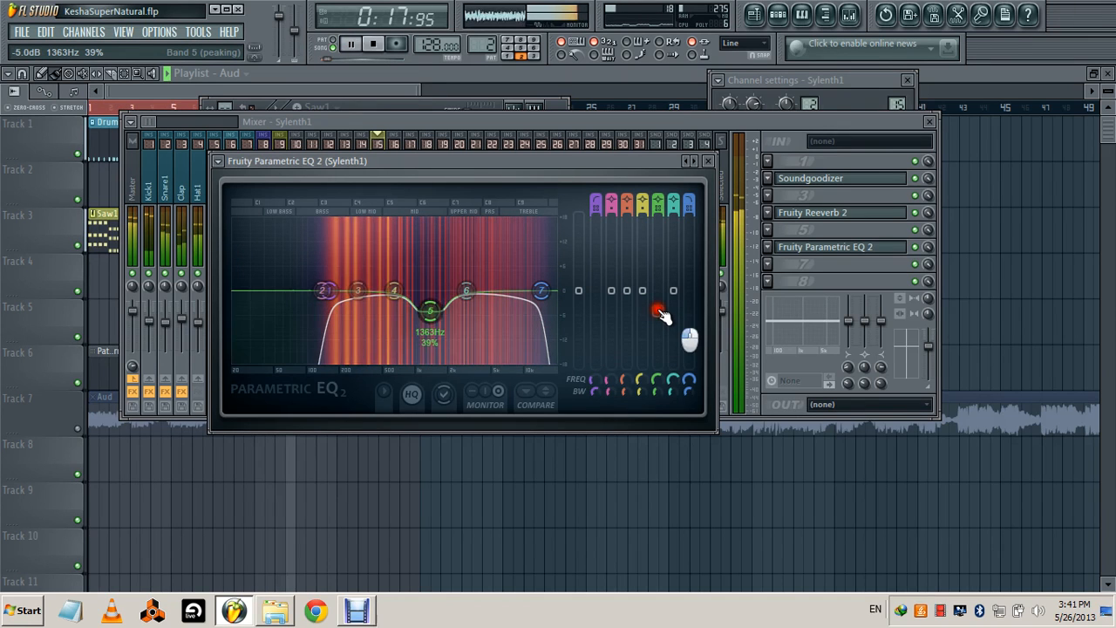
{"action": "left_click", "coordinate": [711, 168]}
{"action": "key", "text": "space"}
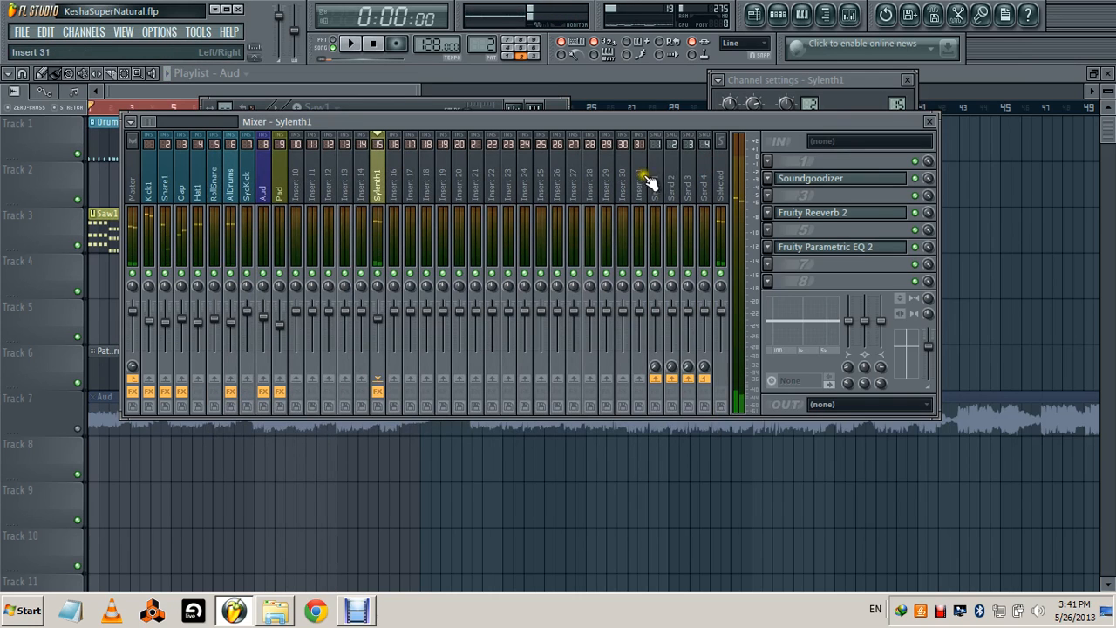
Step: Load CMT_Bitcrusher_2 into effect slot 1 and raise its drive slightly while the loop plays
{"action": "left_click", "coordinate": [769, 161]}
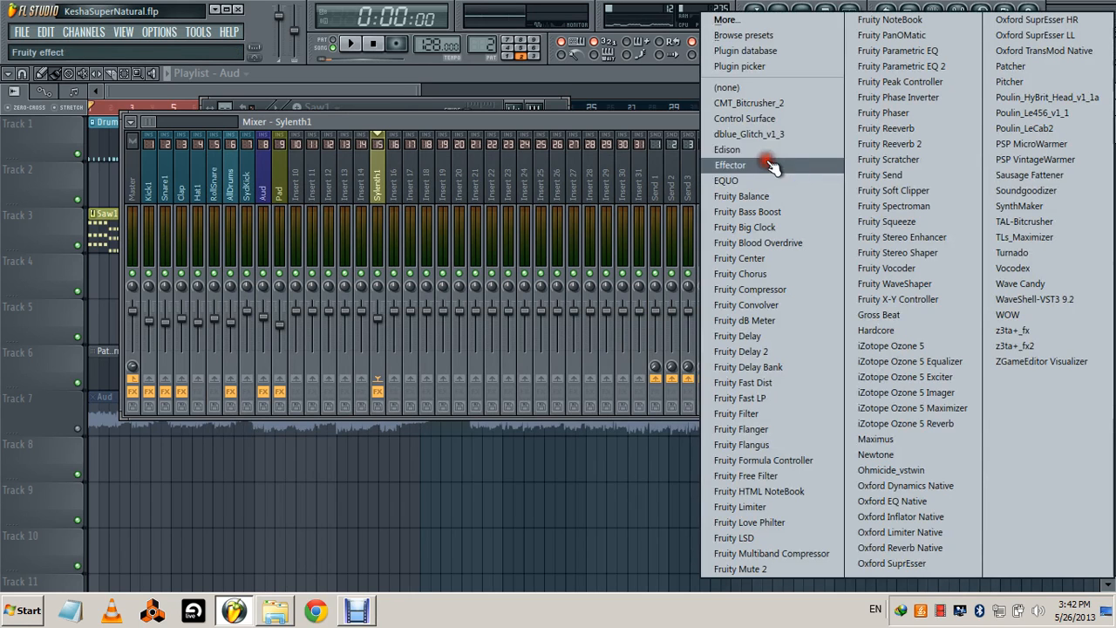
{"action": "left_click", "coordinate": [749, 104]}
{"action": "left_click_drag", "start_coordinate": [110, 187], "coordinate": [301, 174]}
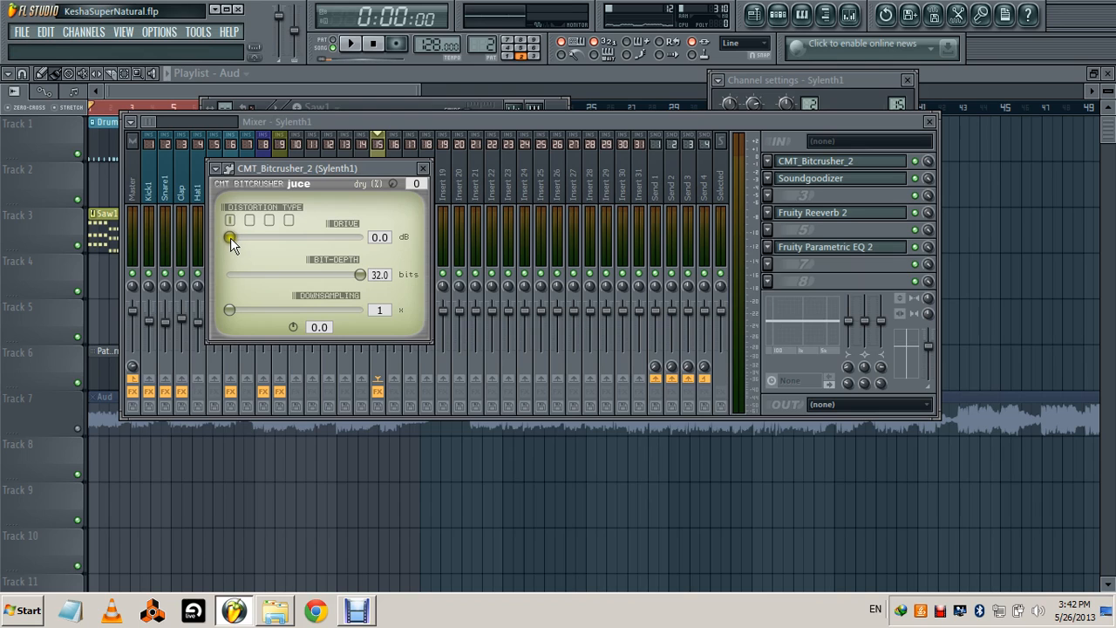
{"action": "key", "text": "space"}
{"action": "left_click_drag", "start_coordinate": [231, 237], "coordinate": [263, 237]}
{"action": "left_click", "coordinate": [424, 169]}
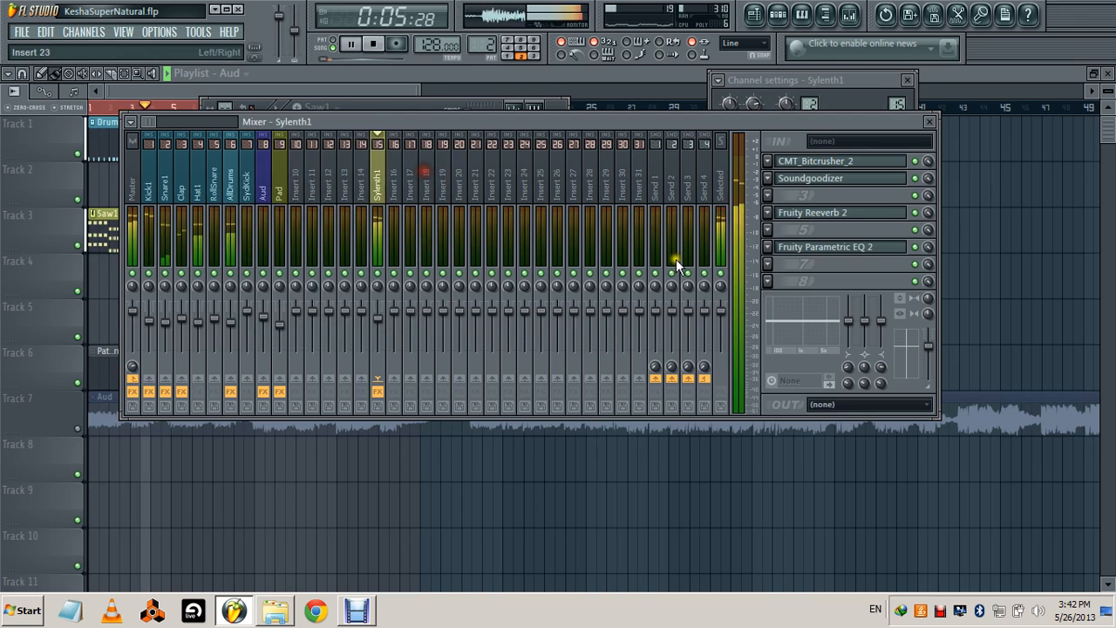
Step: Reopen the EQ in slot 6, lower band 1's high-pass cutoff slightly and boost band 3 a little
{"action": "left_click", "coordinate": [796, 249]}
{"action": "mouse_move", "coordinate": [592, 386]}
{"action": "left_mouse_down"}
{"action": "mouse_move", "coordinate": [588, 403]}
{"action": "mouse_move", "coordinate": [591, 388]}
{"action": "left_mouse_up"}
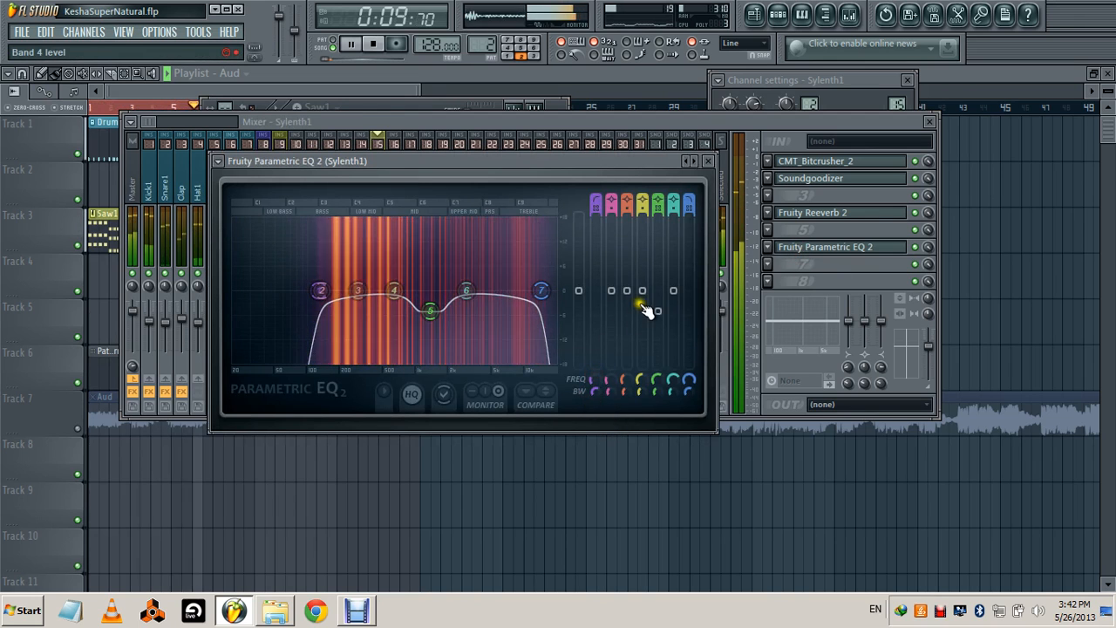
{"action": "mouse_move", "coordinate": [628, 291]}
{"action": "left_mouse_down"}
{"action": "mouse_move", "coordinate": [630, 246]}
{"action": "mouse_move", "coordinate": [629, 280]}
{"action": "left_mouse_up"}
Step: Lower the EQ's band 7 low-pass cutoff to about 11764 Hz, close the EQ and stop playback
{"action": "mouse_move", "coordinate": [685, 372]}
{"action": "left_mouse_down"}
{"action": "mouse_move", "coordinate": [686, 386]}
{"action": "mouse_move", "coordinate": [685, 375]}
{"action": "left_mouse_up"}
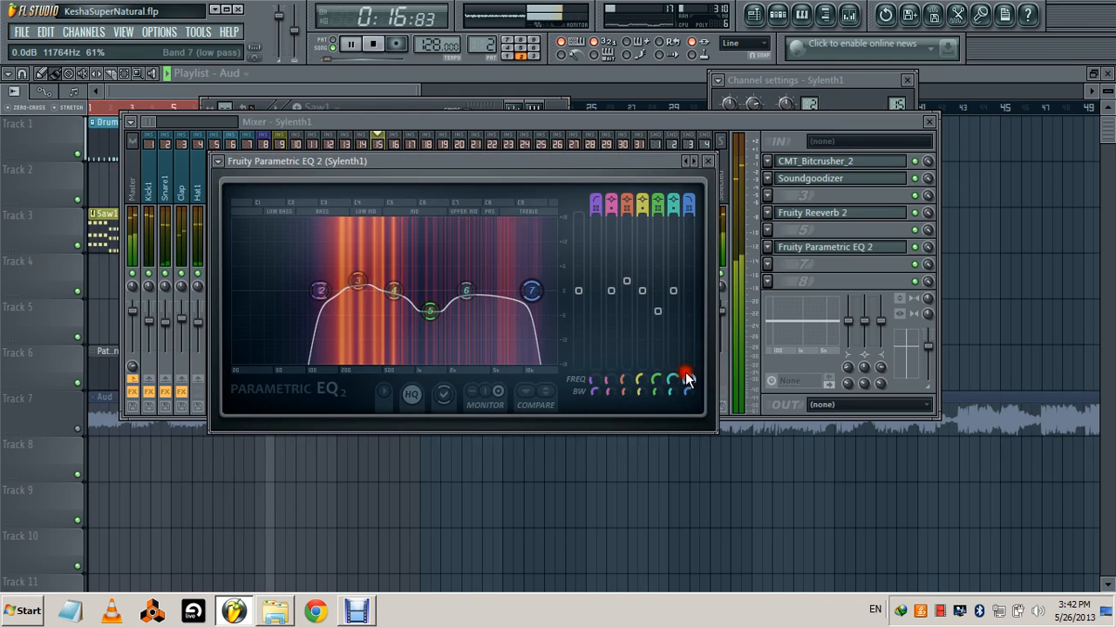
{"action": "left_click", "coordinate": [707, 162]}
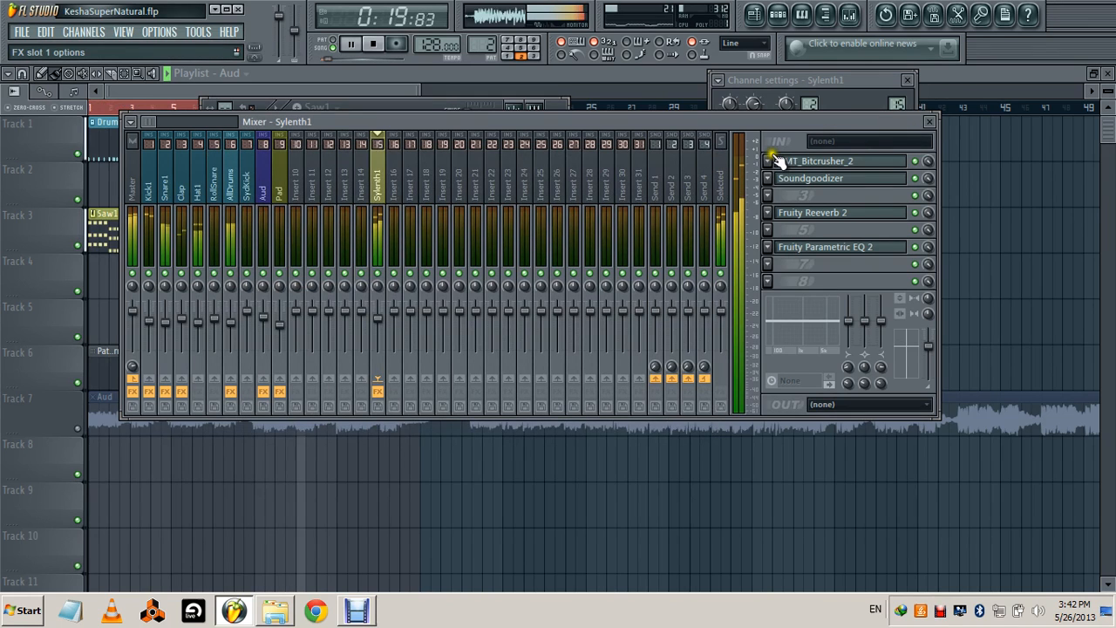
{"action": "key", "text": "space"}
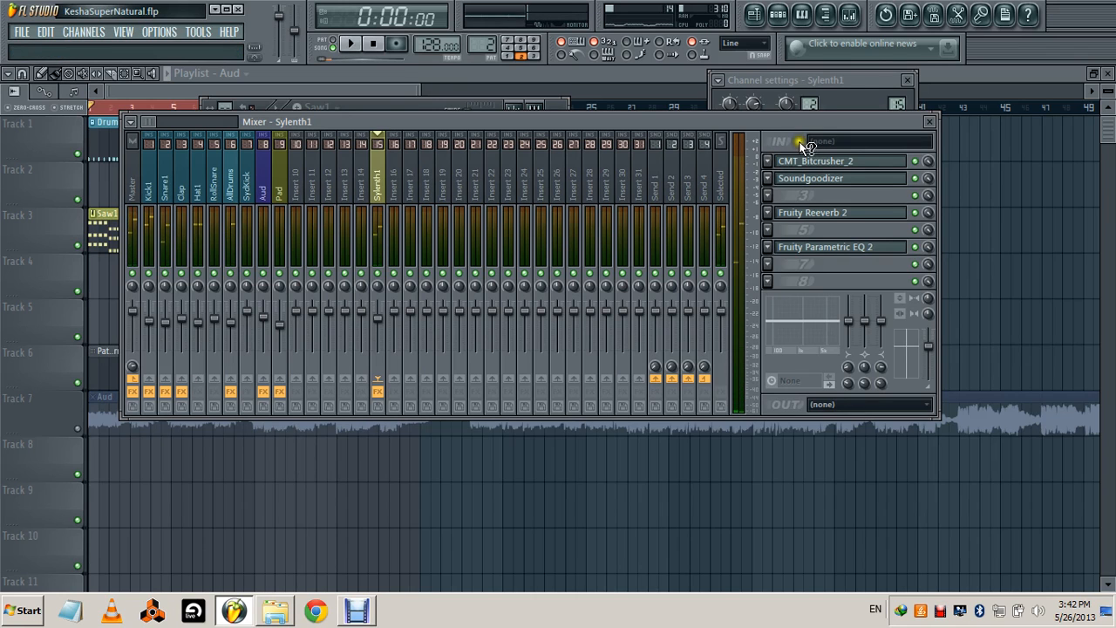
Step: Load a second Fruity Parametric EQ 2 into effect slot 7 and move its window up over the mixer
{"action": "left_click", "coordinate": [771, 270]}
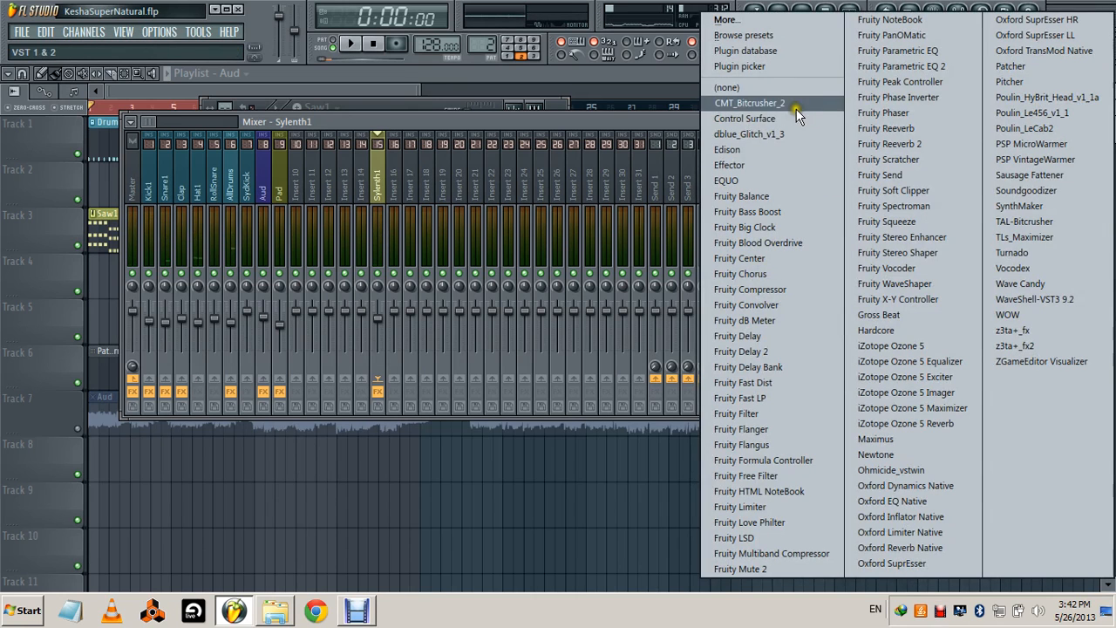
{"action": "left_click", "coordinate": [940, 70]}
{"action": "left_click_drag", "start_coordinate": [472, 415], "coordinate": [451, 159]}
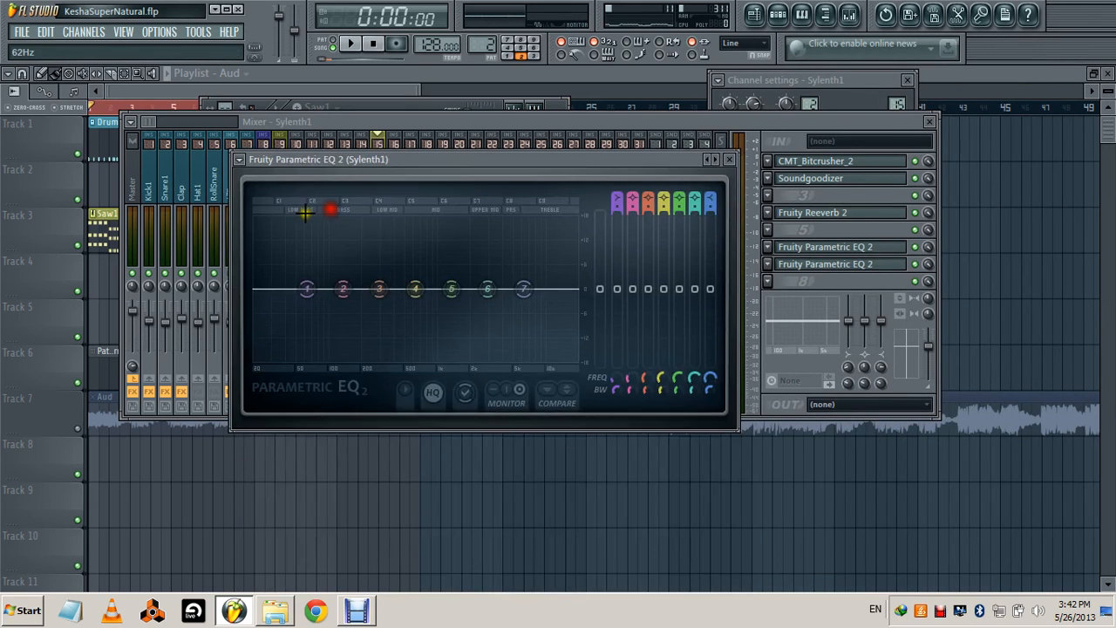
Step: Apply the 40Hz cut preset to the slot 7 EQ and change band 1 to a low-pass filter
{"action": "left_click", "coordinate": [242, 164]}
{"action": "mouse_move", "coordinate": [353, 203]}
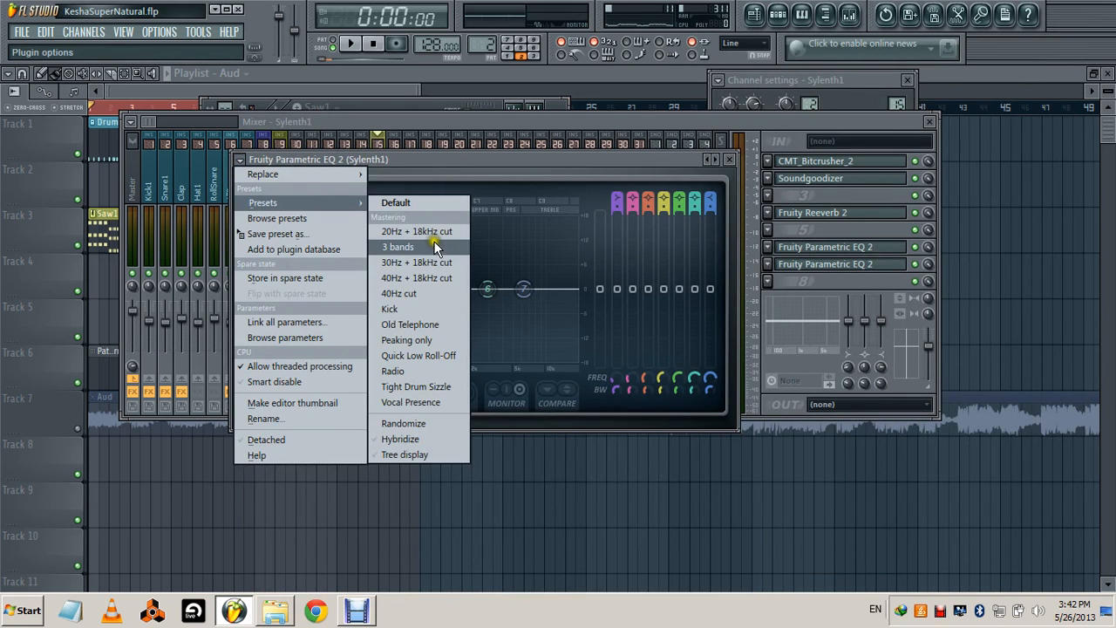
{"action": "left_click", "coordinate": [409, 293]}
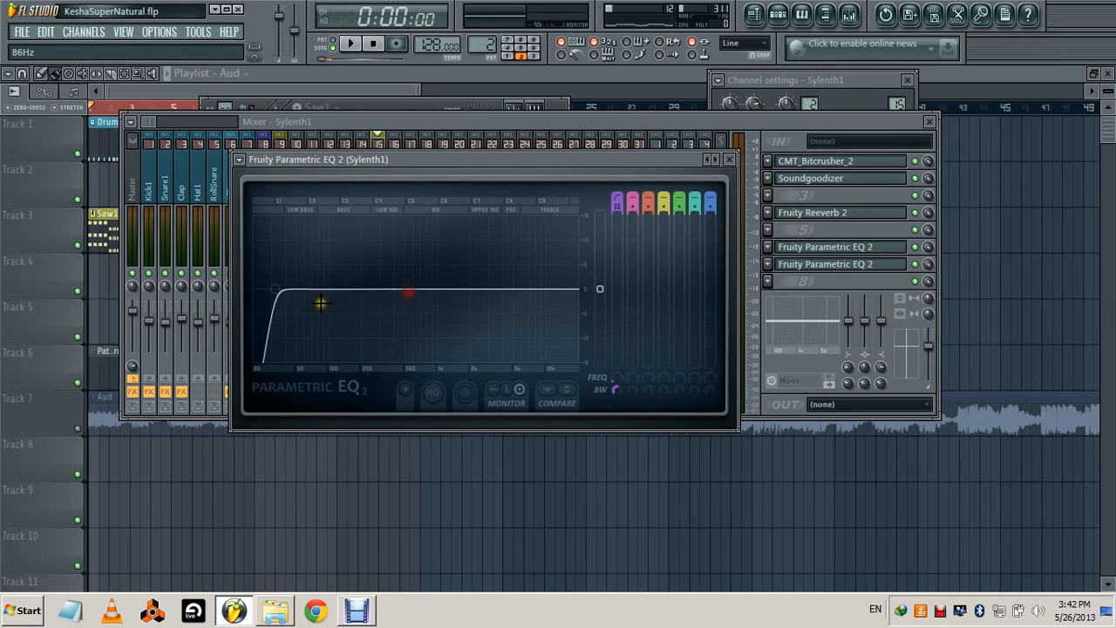
{"action": "left_click", "coordinate": [272, 292]}
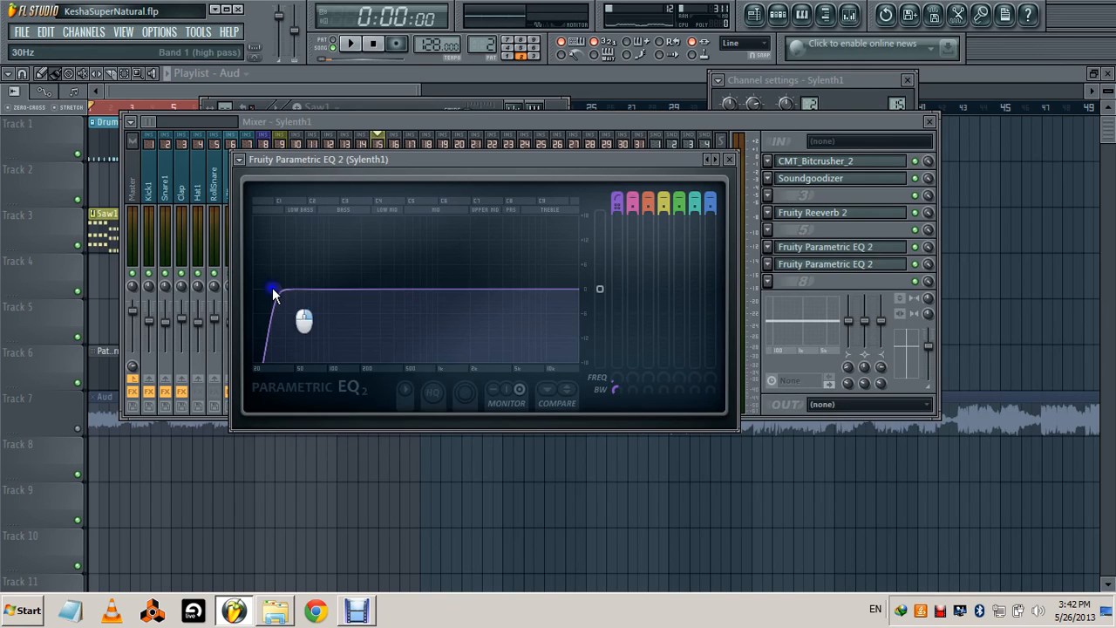
{"action": "left_click", "coordinate": [362, 354]}
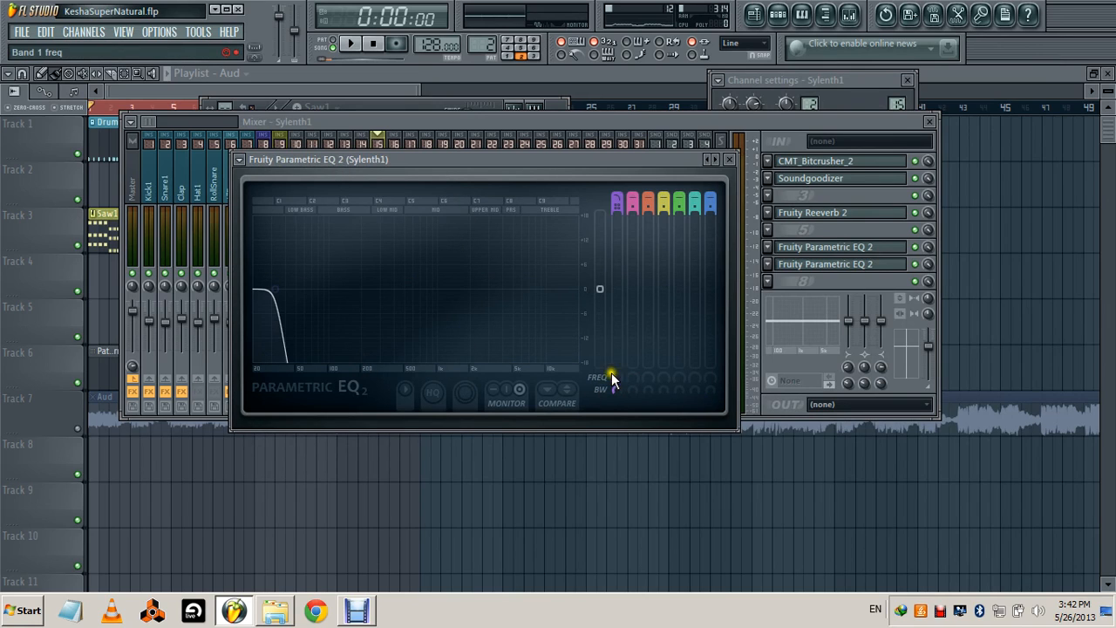
Step: Raise band 1's low-pass cutoff to about 3621 Hz while the loop plays, and stop playback
{"action": "left_click", "coordinate": [361, 43]}
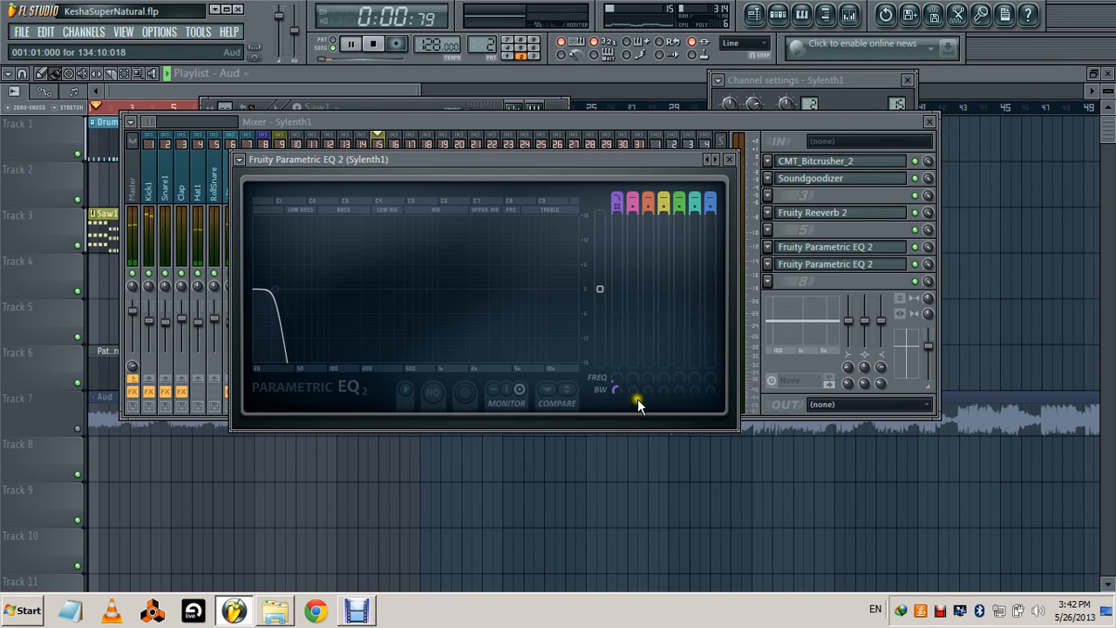
{"action": "mouse_move", "coordinate": [613, 377]}
{"action": "left_mouse_down"}
{"action": "mouse_move", "coordinate": [626, 70]}
{"action": "mouse_move", "coordinate": [630, 179]}
{"action": "mouse_move", "coordinate": [623, 65]}
{"action": "mouse_move", "coordinate": [623, 591]}
{"action": "mouse_move", "coordinate": [628, 49]}
{"action": "mouse_move", "coordinate": [615, 386]}
{"action": "left_mouse_up"}
{"action": "key", "text": "space"}
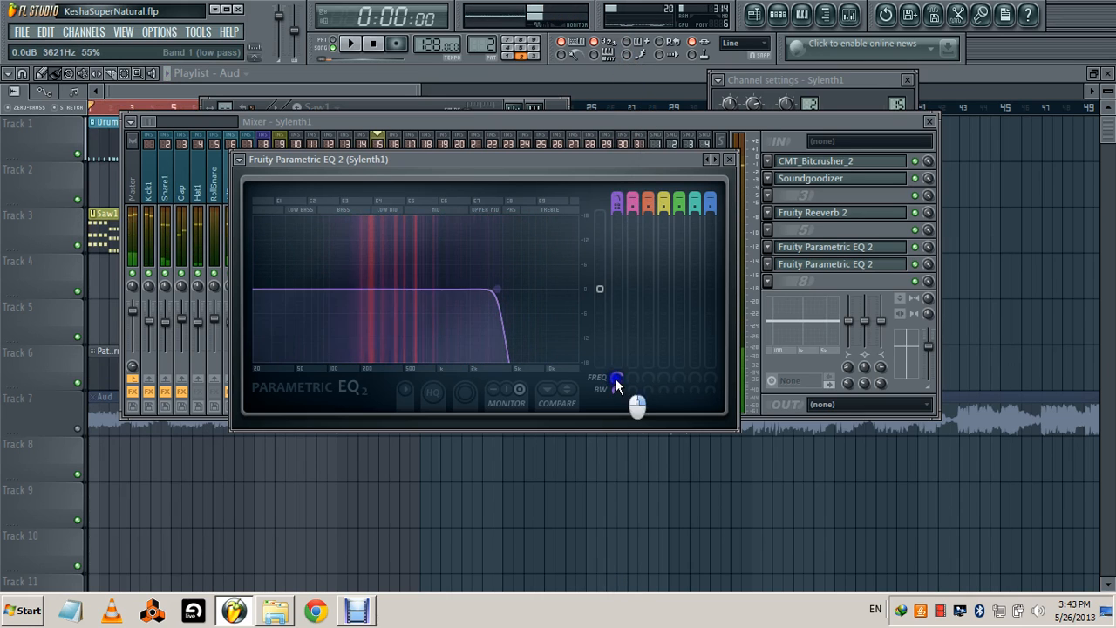
Step: Create an automation clip for the EQ's band 1 frequency, close the open windows and move the clip to Track 5
{"action": "right_click", "coordinate": [615, 381]}
{"action": "left_click", "coordinate": [668, 476]}
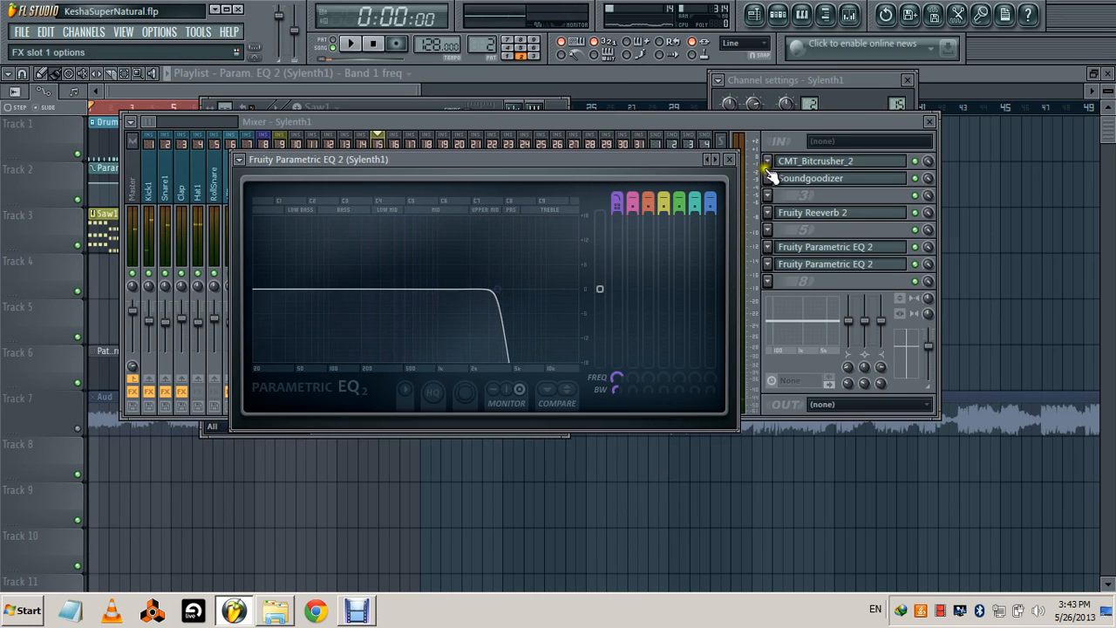
{"action": "left_click", "coordinate": [730, 161]}
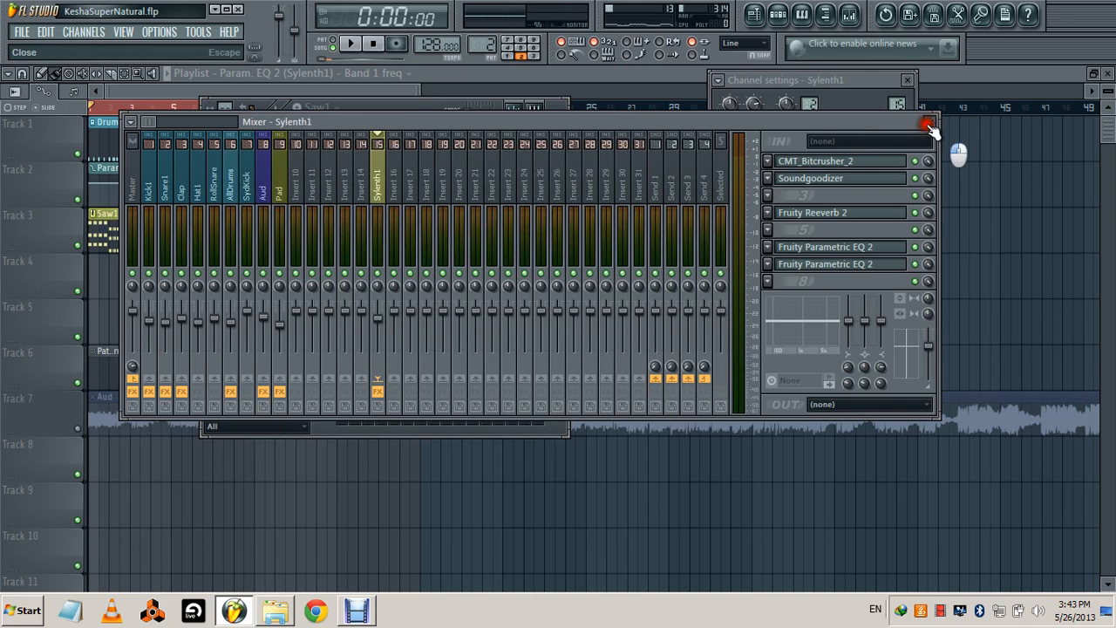
{"action": "left_click", "coordinate": [932, 129]}
{"action": "left_click", "coordinate": [907, 80]}
{"action": "left_click", "coordinate": [778, 16]}
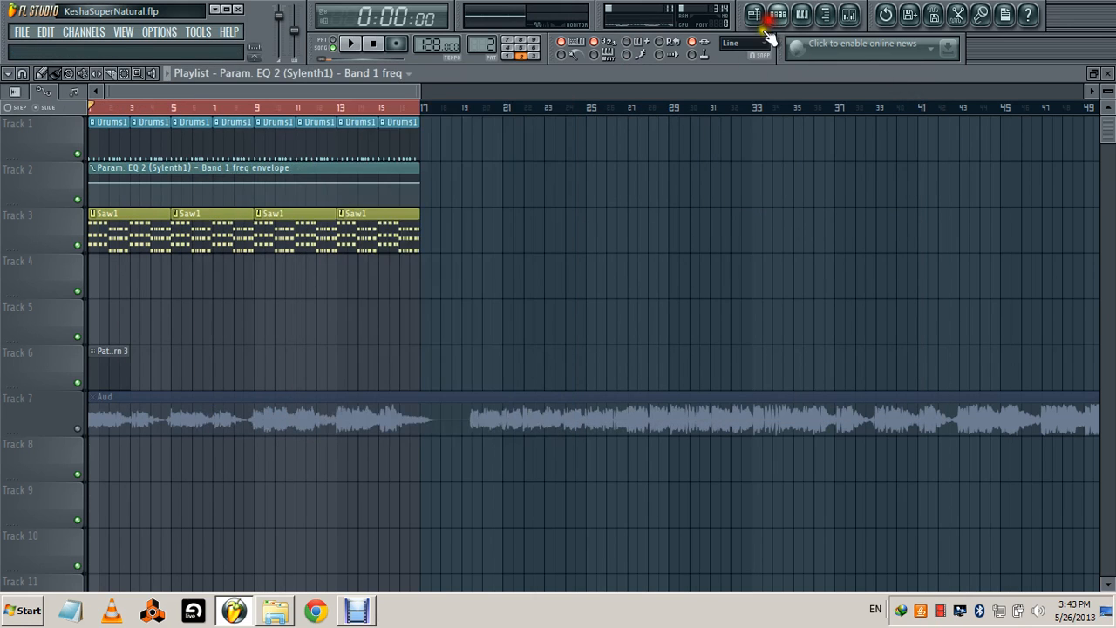
{"action": "left_click_drag", "start_coordinate": [190, 170], "coordinate": [127, 313]}
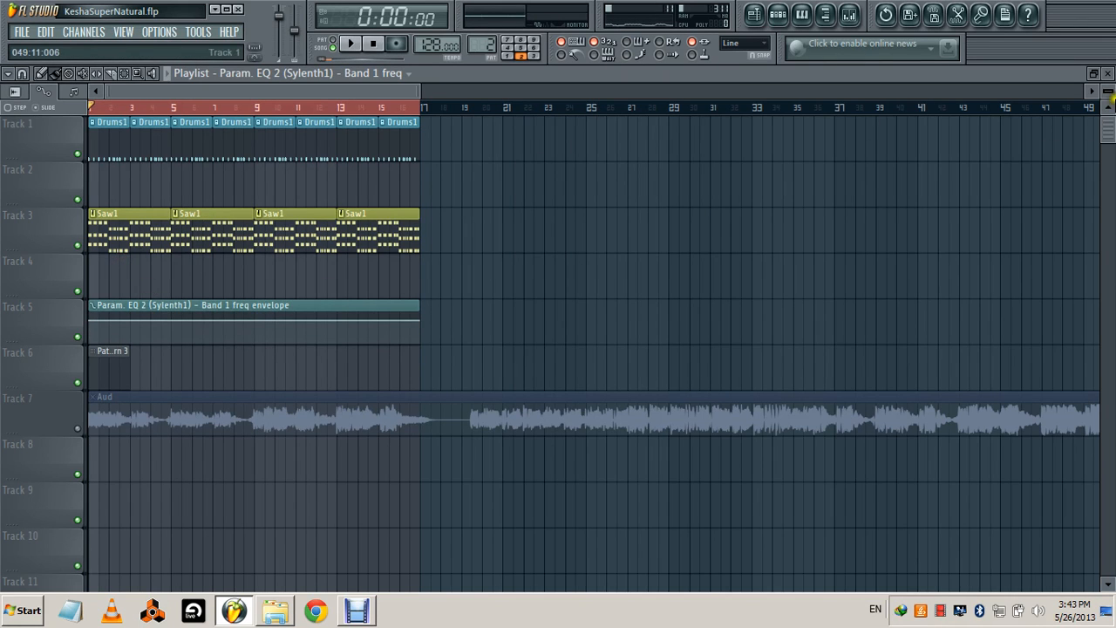
Step: Shape the band 1 frequency envelope with control points at bars 5, 9 and 13, making a raised, dipped and raised curve
{"action": "left_click_drag", "start_coordinate": [1109, 91], "coordinate": [38, 45]}
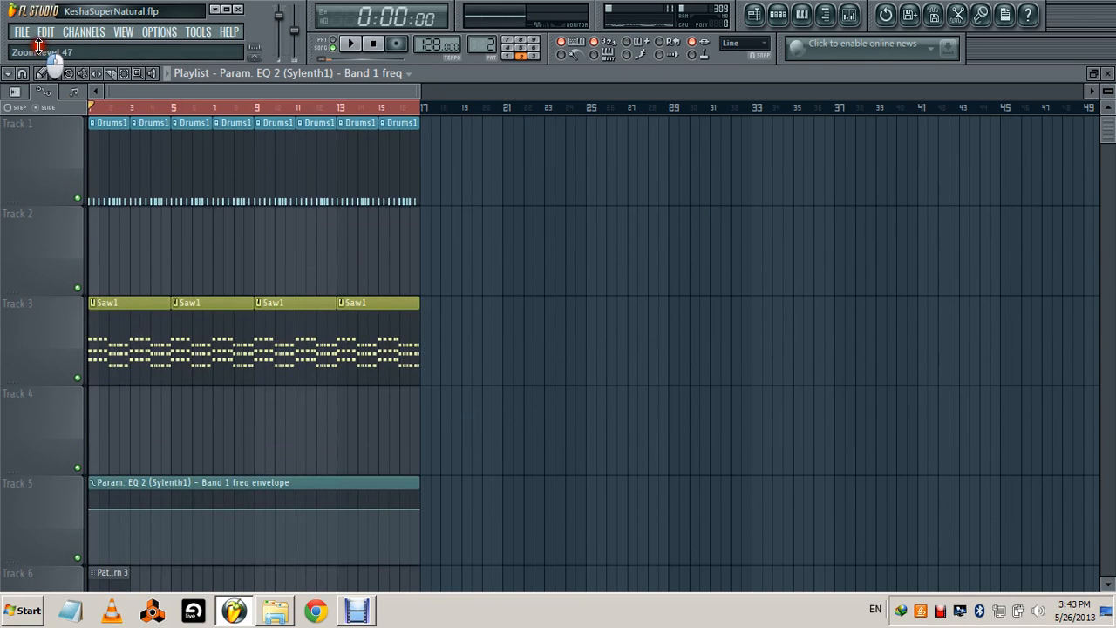
{"action": "left_click", "coordinate": [170, 509]}
{"action": "left_click_drag", "start_coordinate": [171, 509], "coordinate": [172, 497]}
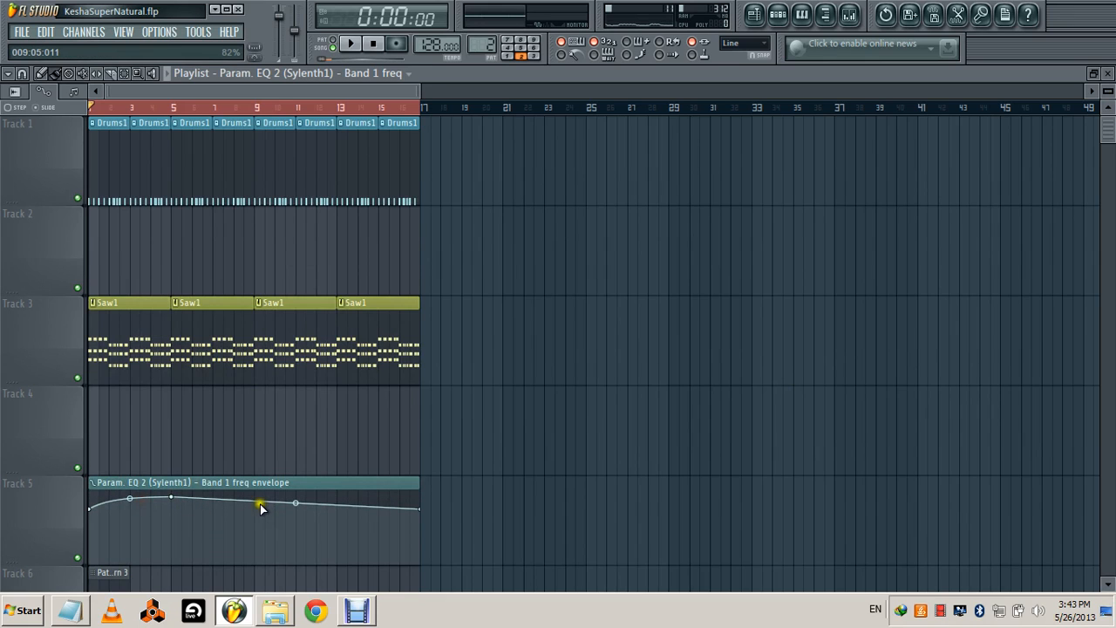
{"action": "left_click_drag", "start_coordinate": [245, 506], "coordinate": [217, 463]}
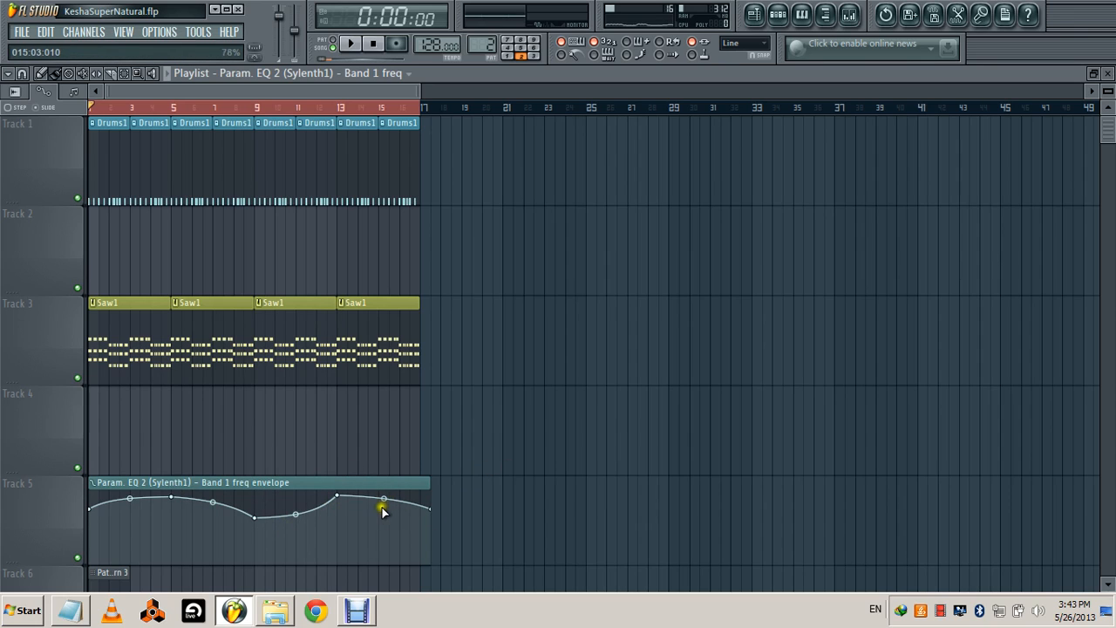
Step: Play the loop to hear the cutoff automation, reduce the playlist's track height and stop playback
{"action": "key", "text": "space"}
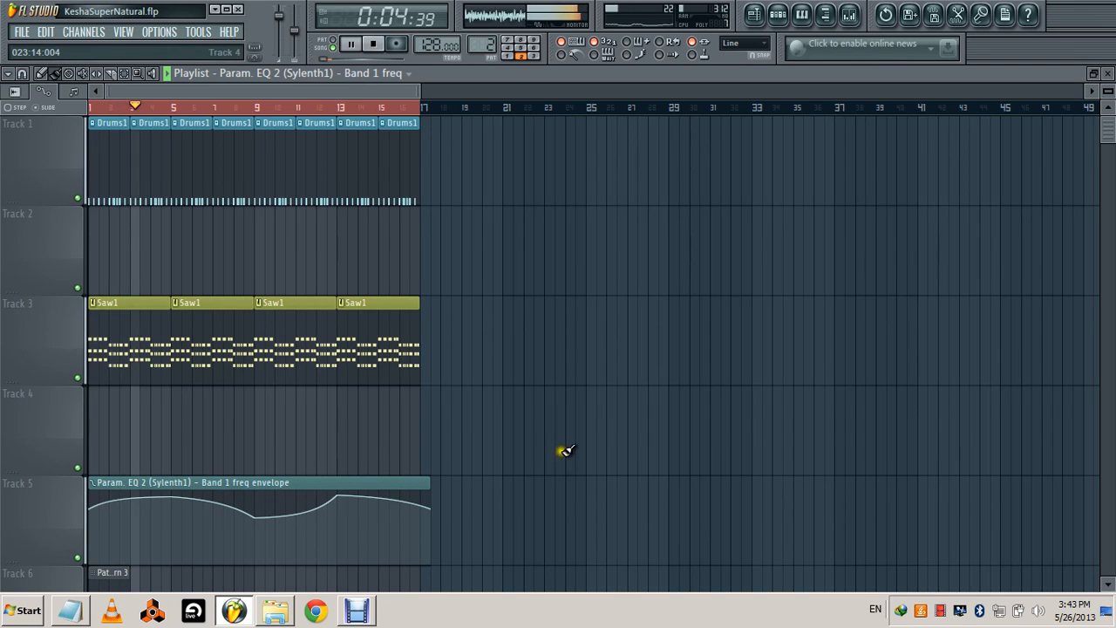
{"action": "scroll", "coordinate": [566, 451], "scroll_direction": "down", "scroll_amount": 2}
{"action": "scroll", "coordinate": [571, 427], "scroll_direction": "up", "scroll_amount": 2}
{"action": "left_click_drag", "start_coordinate": [1107, 92], "coordinate": [1108, 119]}
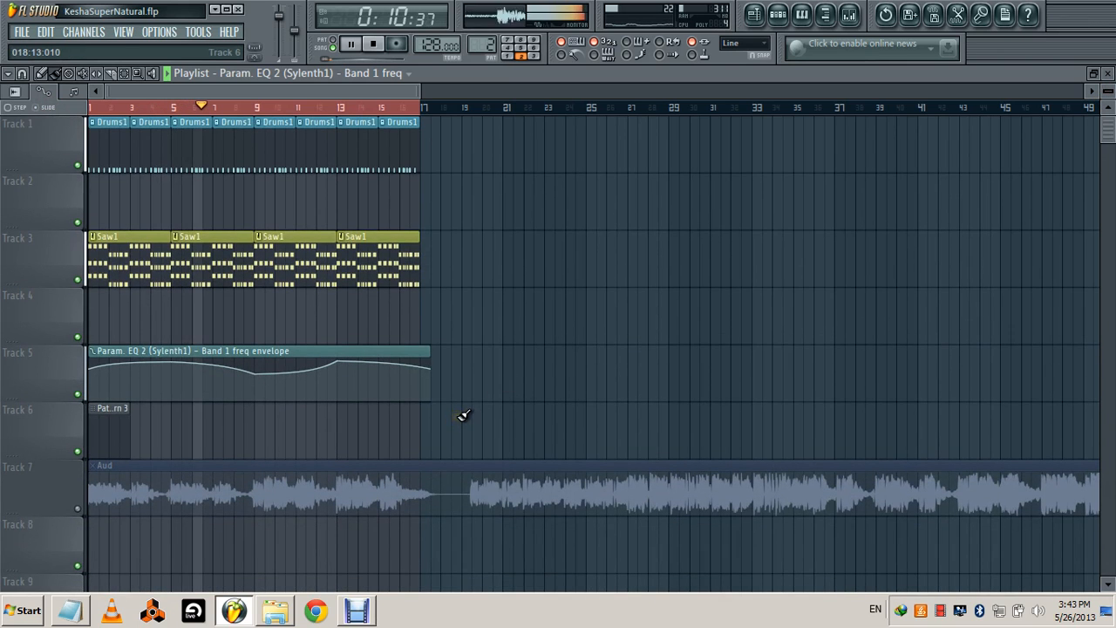
{"action": "left_click", "coordinate": [378, 45]}
Step: Load Fruity Phaser into effect slot 5 of the Sylenth1 mixer track
{"action": "left_click", "coordinate": [849, 15]}
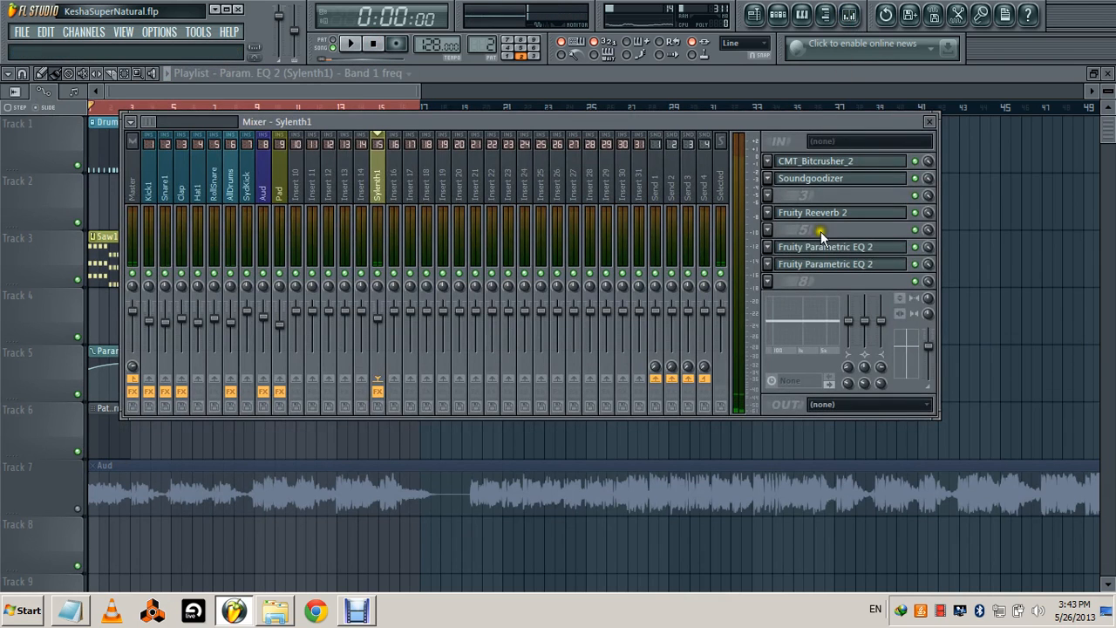
{"action": "left_click", "coordinate": [770, 231]}
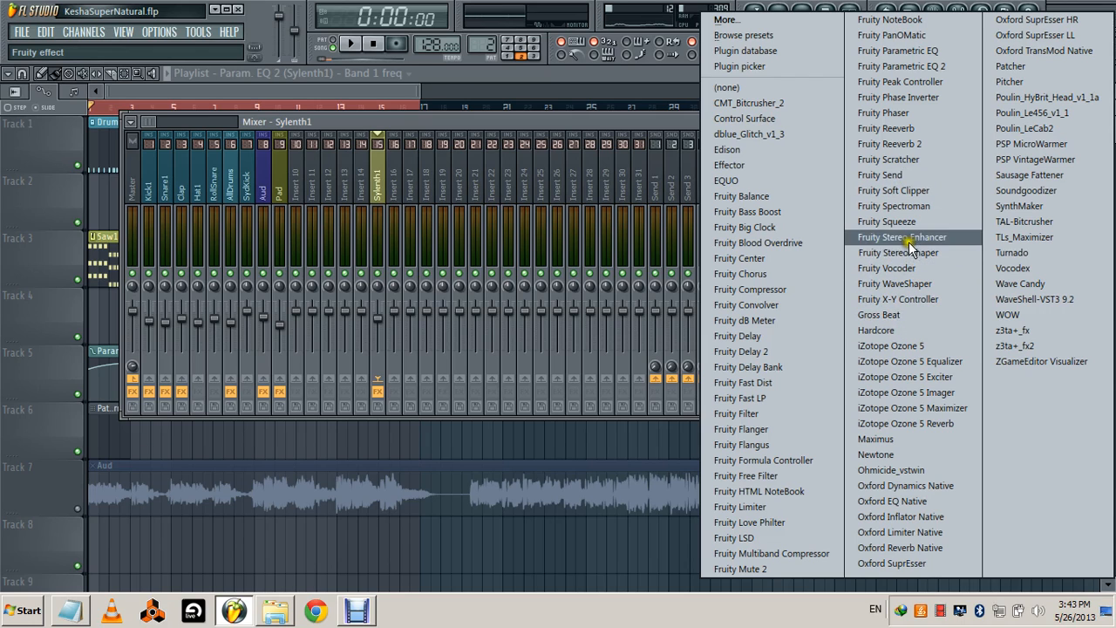
{"action": "left_click", "coordinate": [898, 115]}
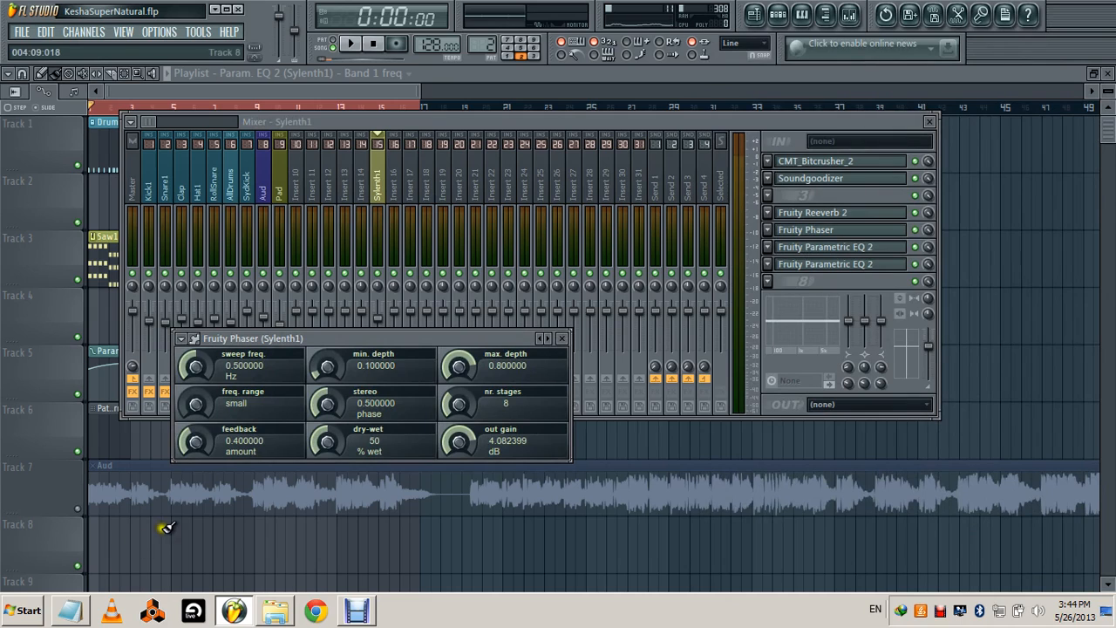
Step: While the loop plays, lower the Sylenth1 track's volume slightly and set the phaser's mix level to about 71%; close the mixer and stop
{"action": "left_click", "coordinate": [349, 43]}
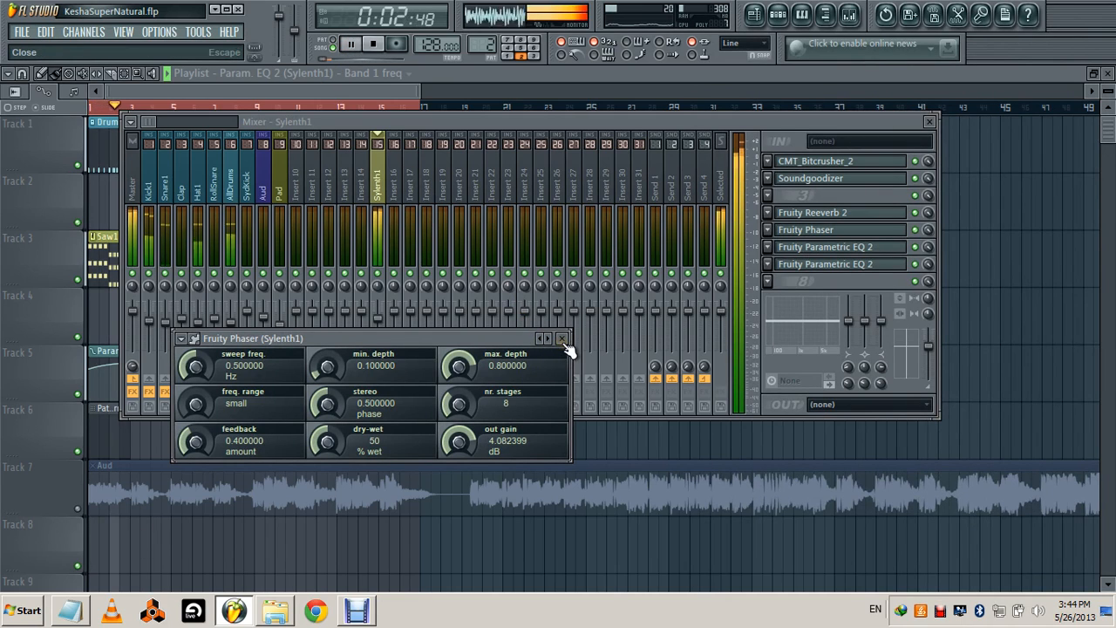
{"action": "left_click", "coordinate": [563, 340]}
{"action": "left_click_drag", "start_coordinate": [379, 329], "coordinate": [381, 324]}
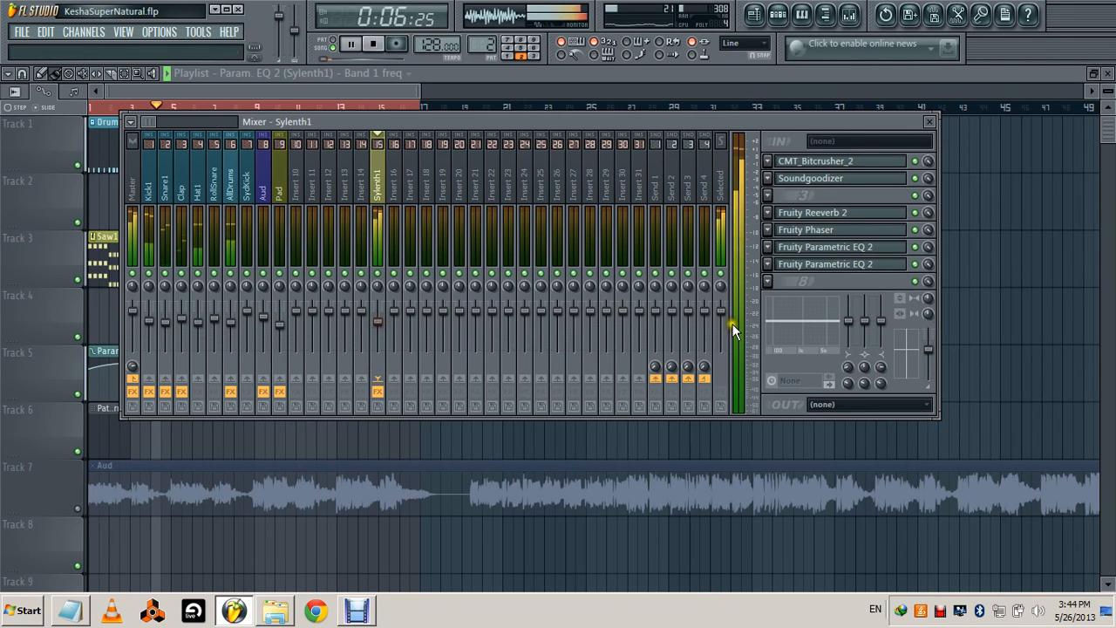
{"action": "left_click_drag", "start_coordinate": [928, 264], "coordinate": [937, 301]}
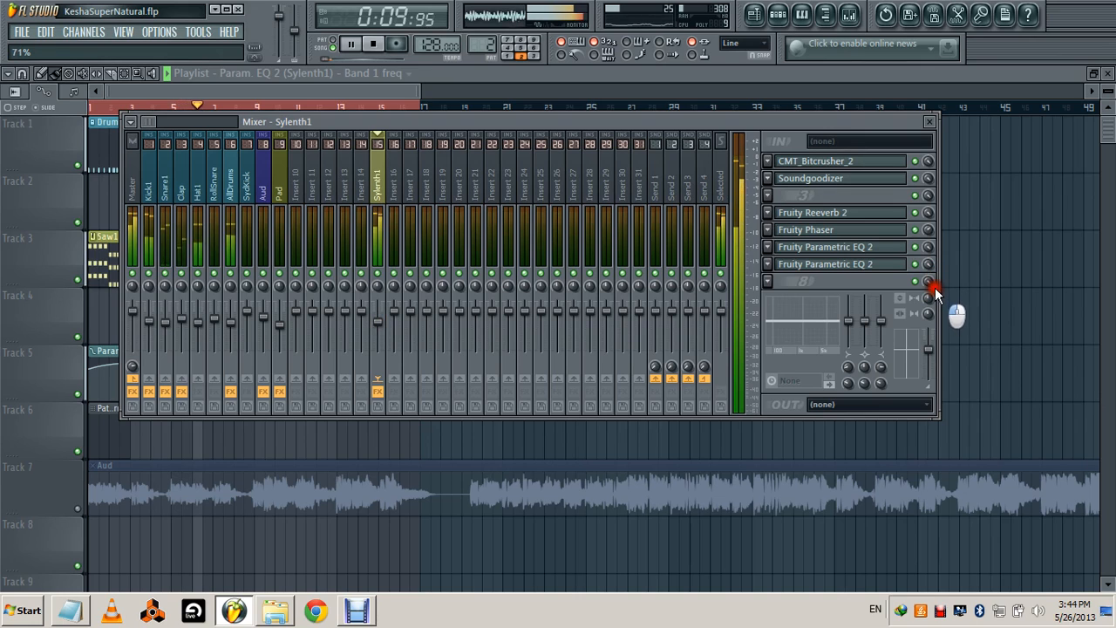
{"action": "left_click", "coordinate": [931, 123]}
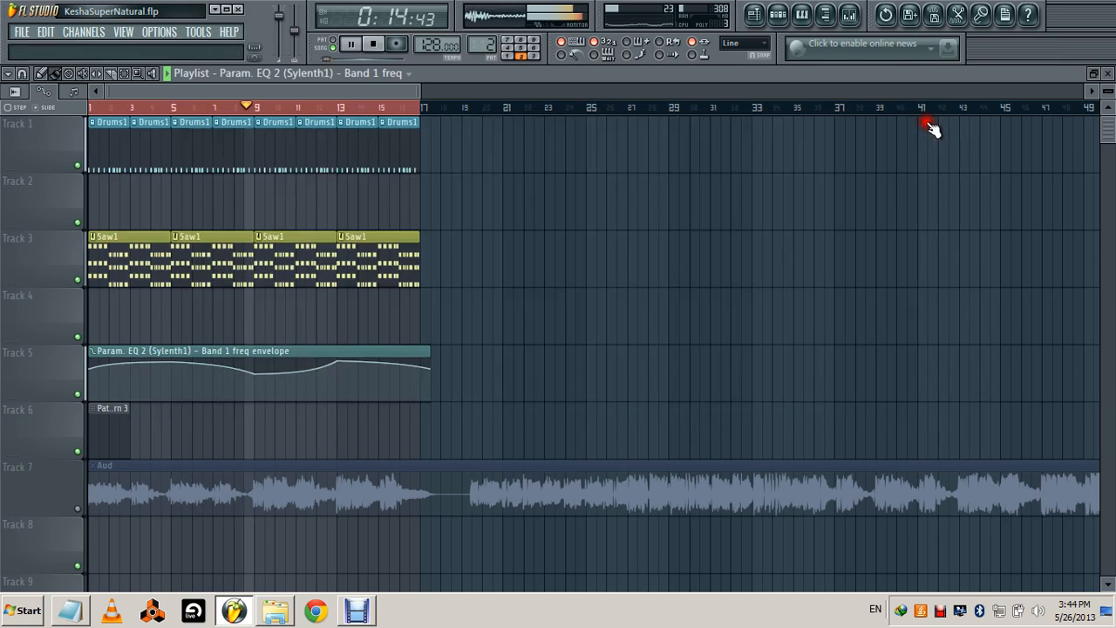
{"action": "left_click", "coordinate": [373, 44]}
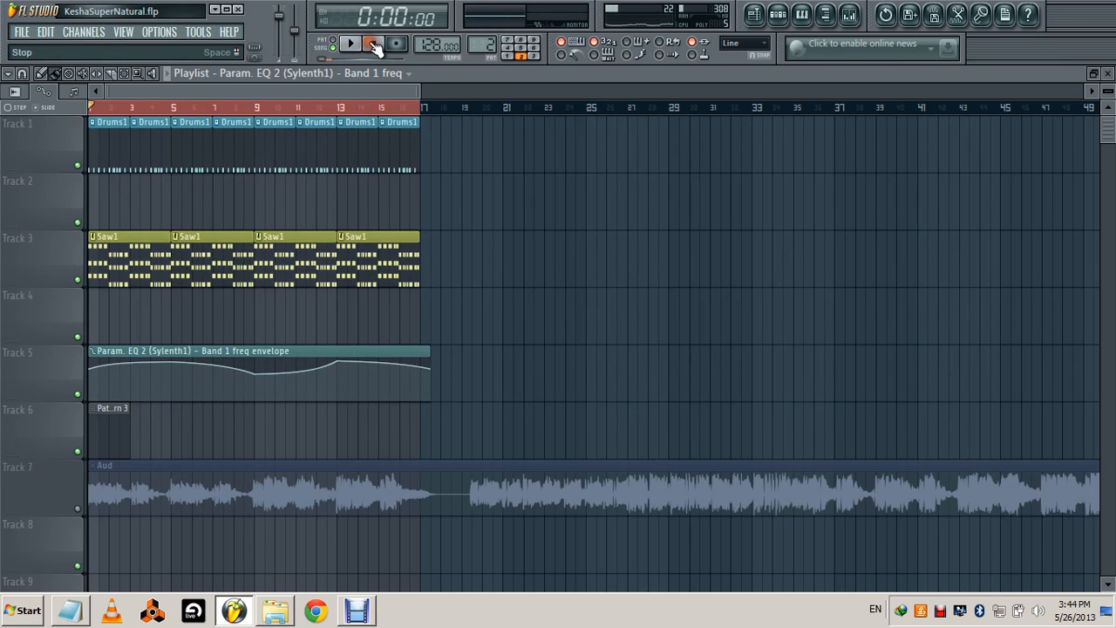
Step: Open Sylenth1 and raise the release of amp envelope A to about 0.56 while the loop plays
{"action": "left_click", "coordinate": [779, 16]}
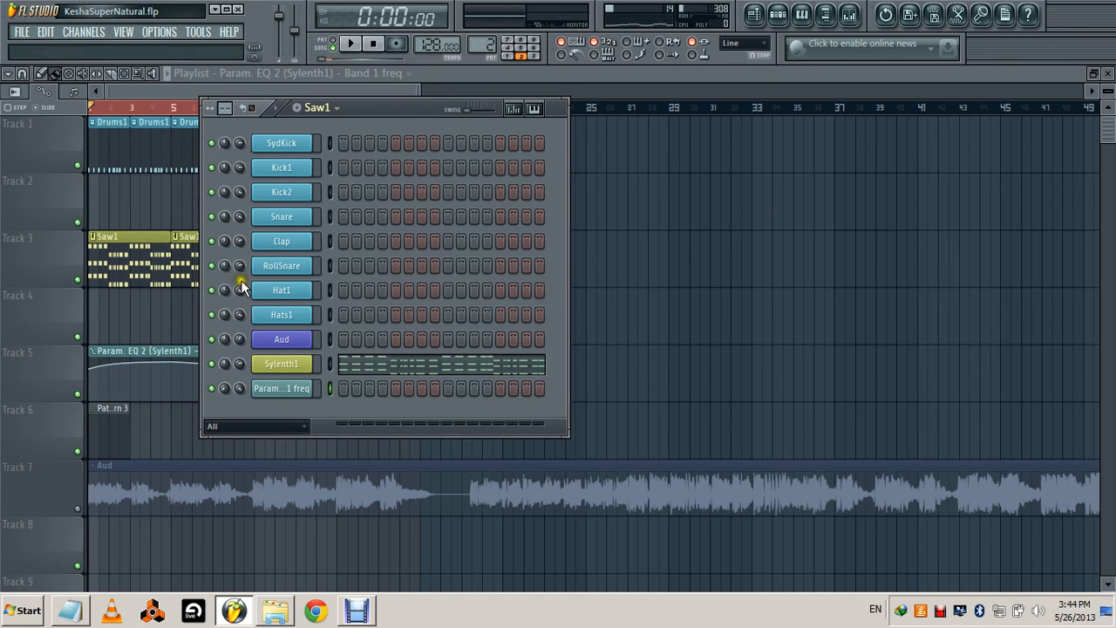
{"action": "left_click", "coordinate": [281, 364]}
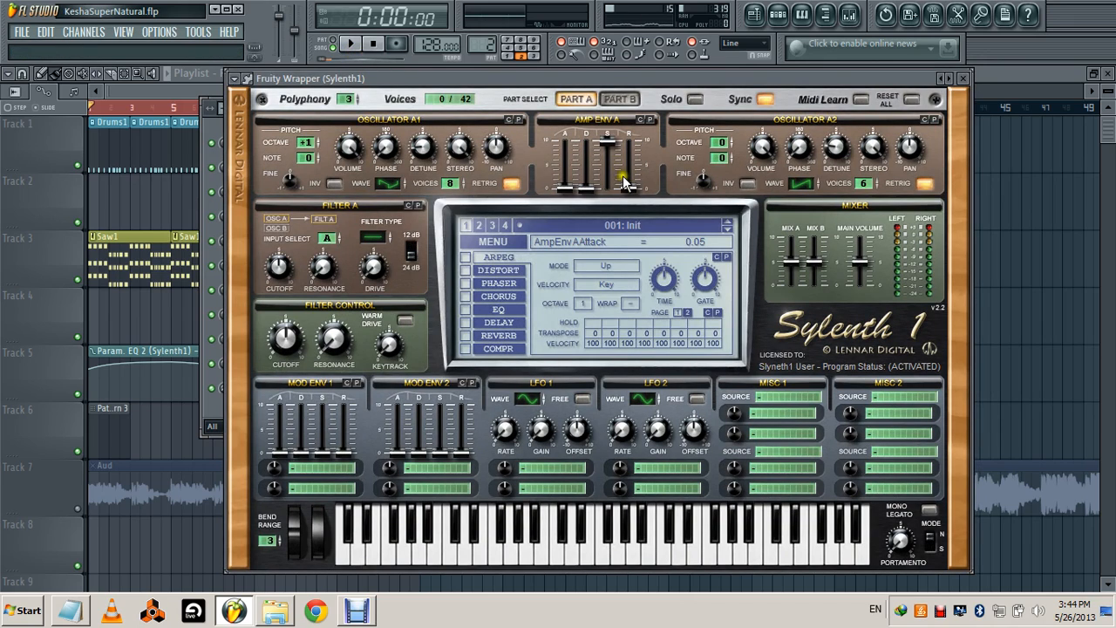
{"action": "left_click", "coordinate": [354, 52]}
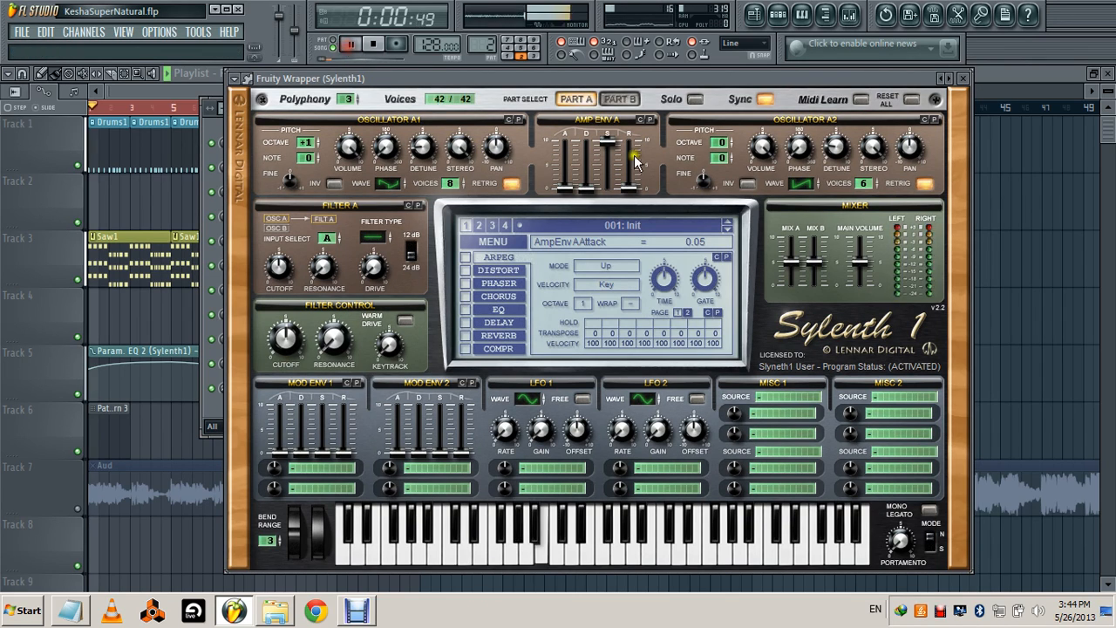
{"action": "left_click_drag", "start_coordinate": [635, 193], "coordinate": [634, 159]}
{"action": "key", "text": "space"}
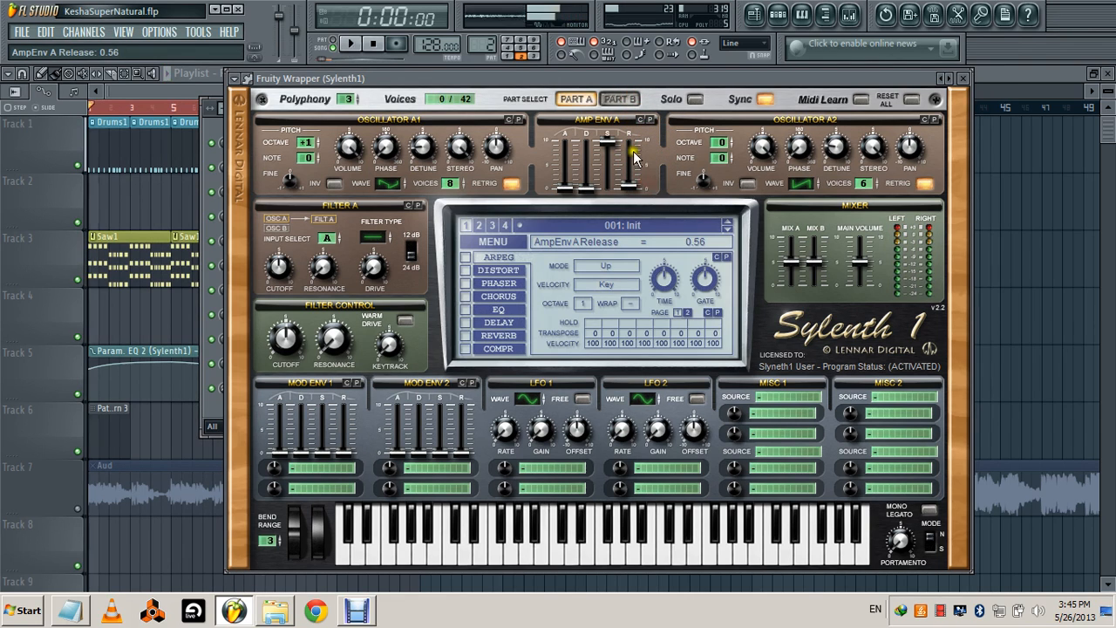
Step: Set amp envelope A's release to about 0.27 and create an automation clip for it with multilink to controllers
{"action": "left_click", "coordinate": [693, 55]}
{"action": "left_click_drag", "start_coordinate": [626, 188], "coordinate": [626, 174]}
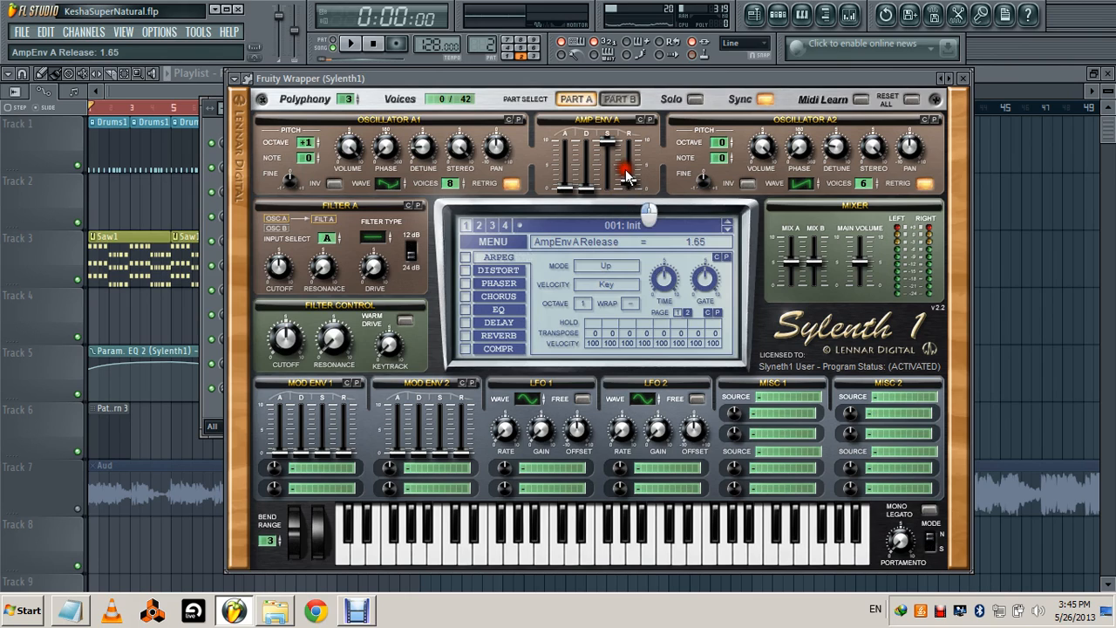
{"action": "left_click", "coordinate": [693, 55]}
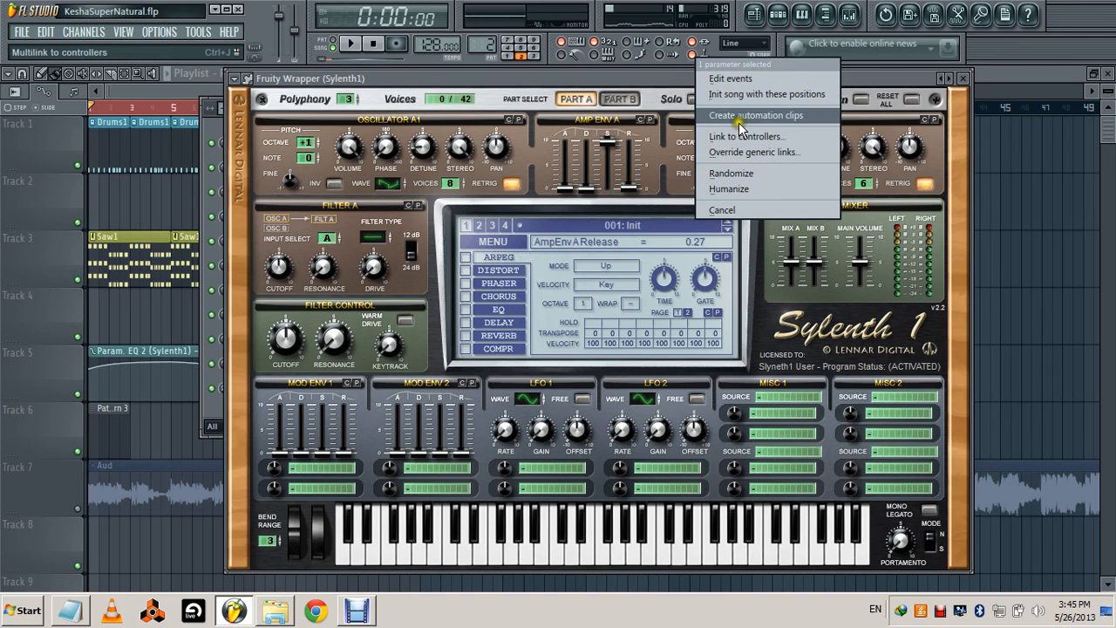
{"action": "left_click", "coordinate": [741, 115]}
Step: Close Sylenth1 and the channel windows, and raise the release envelope's end point on Track 2 into a gradual upward ramp
{"action": "left_click", "coordinate": [965, 79]}
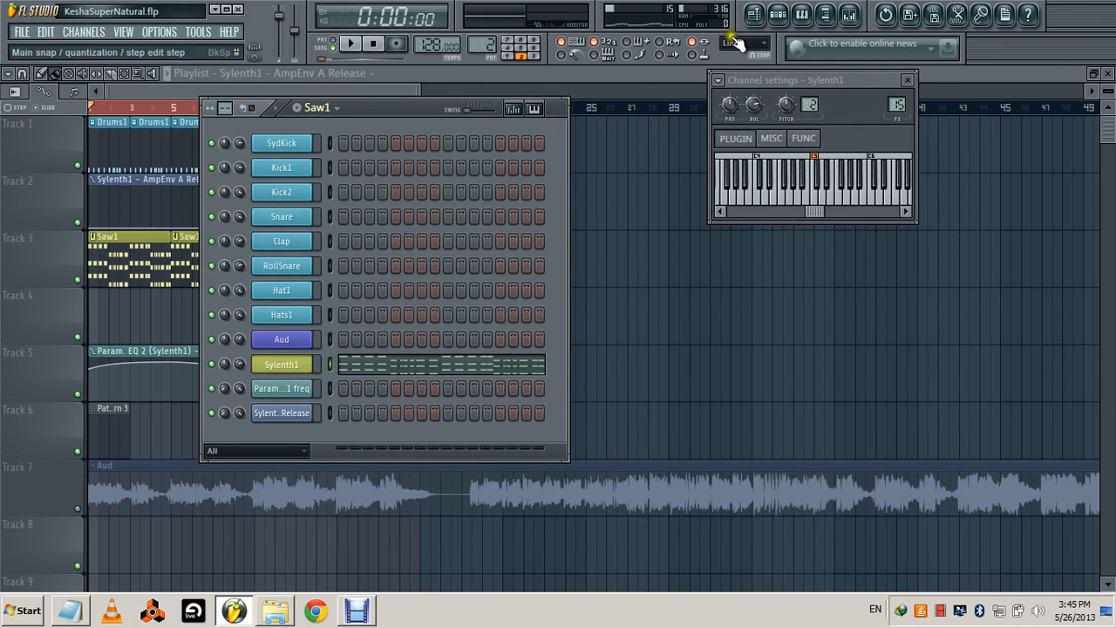
{"action": "left_click", "coordinate": [777, 18]}
{"action": "mouse_move", "coordinate": [424, 212]}
{"action": "left_mouse_down"}
{"action": "mouse_move", "coordinate": [425, 222]}
{"action": "mouse_move", "coordinate": [424, 212]}
{"action": "left_mouse_up"}
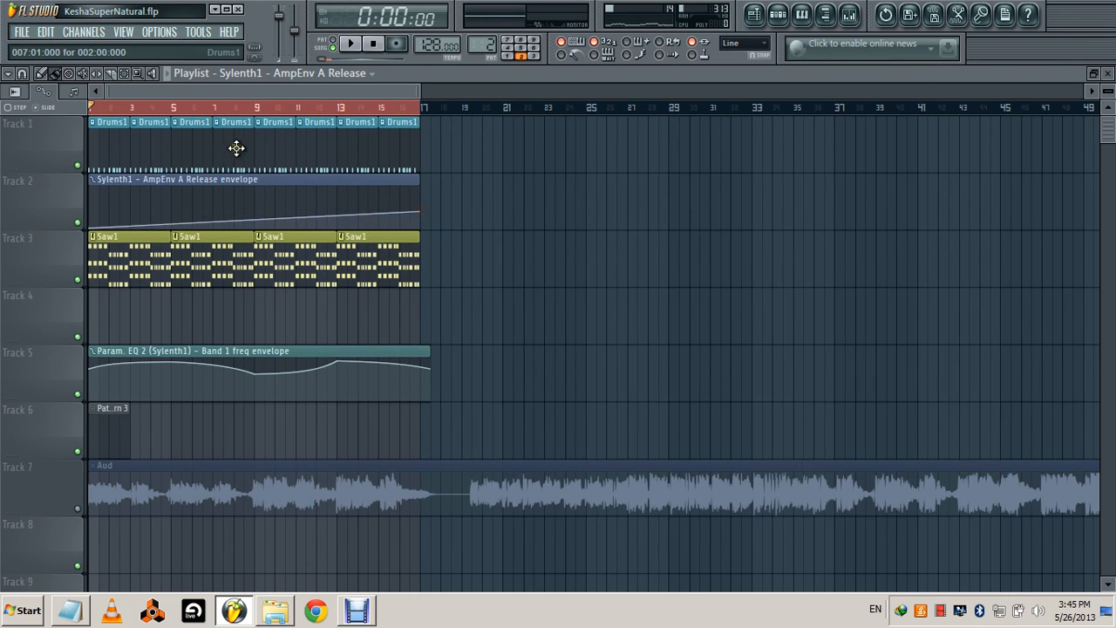
Step: Play the loop and compare it with the reference audio by temporarily unmuting Track 7, finishing with playback stopped and the track muted
{"action": "key", "text": "space"}
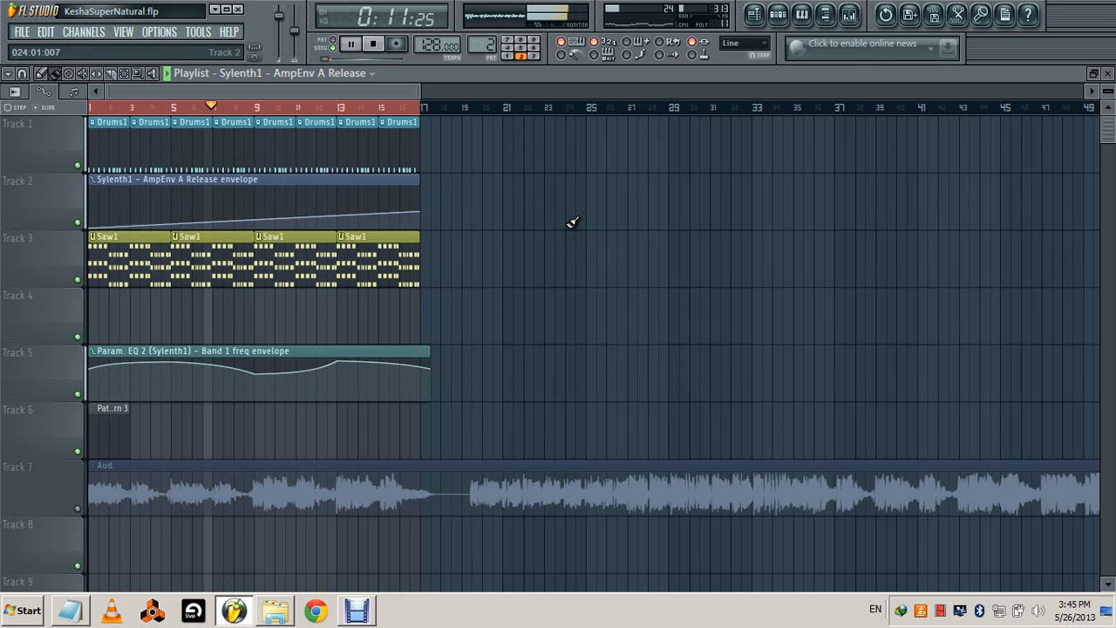
{"action": "left_click", "coordinate": [79, 509]}
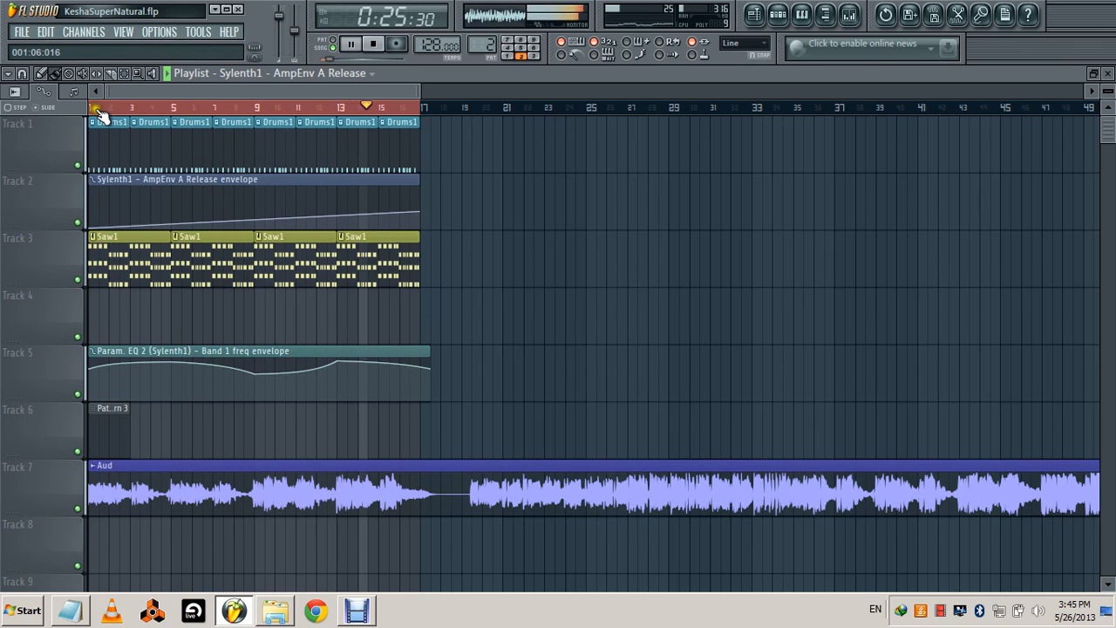
{"action": "left_click", "coordinate": [374, 44]}
{"action": "left_click", "coordinate": [80, 509]}
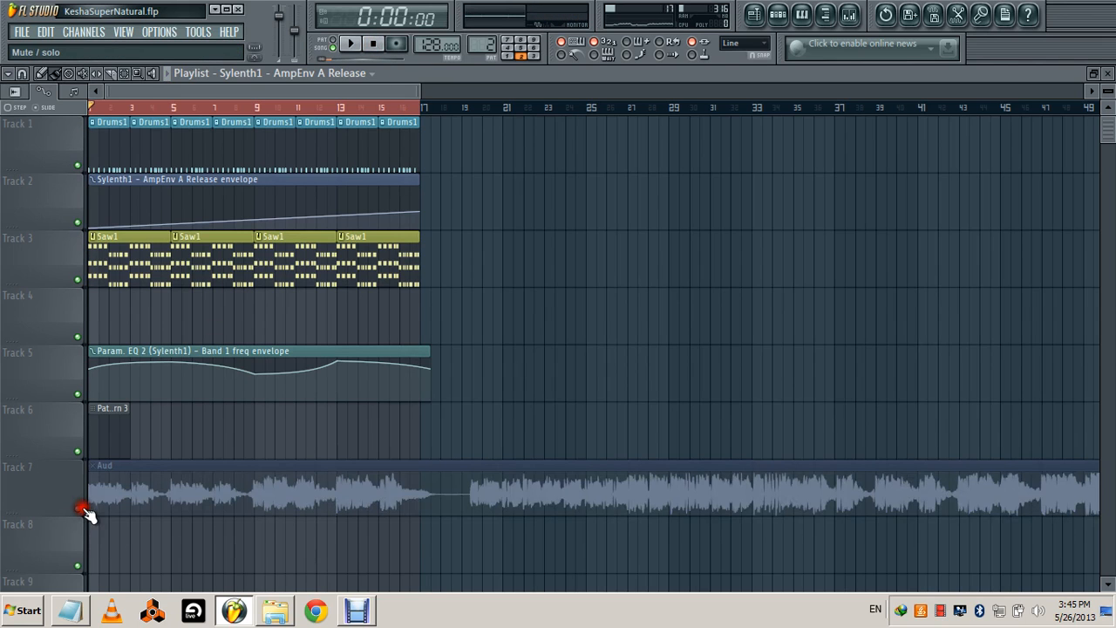
{"action": "left_click", "coordinate": [848, 14]}
{"action": "left_click", "coordinate": [849, 14]}
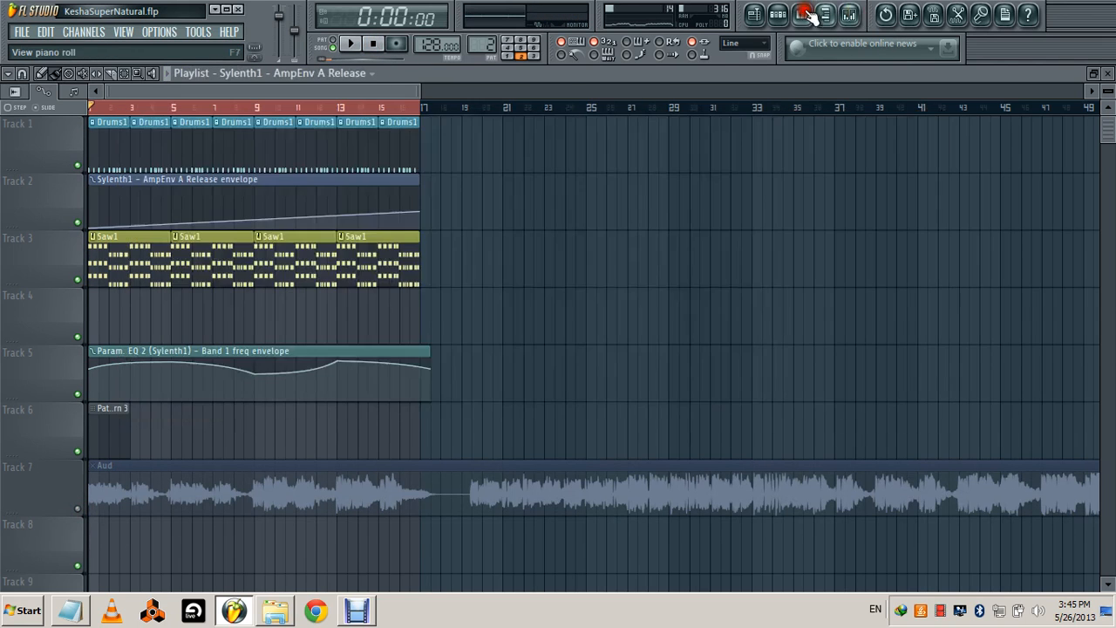
Step: Replace the Sylenth1 channel's generator with 3x Osc, and check the effects chain on its mixer track
{"action": "left_click", "coordinate": [796, 15]}
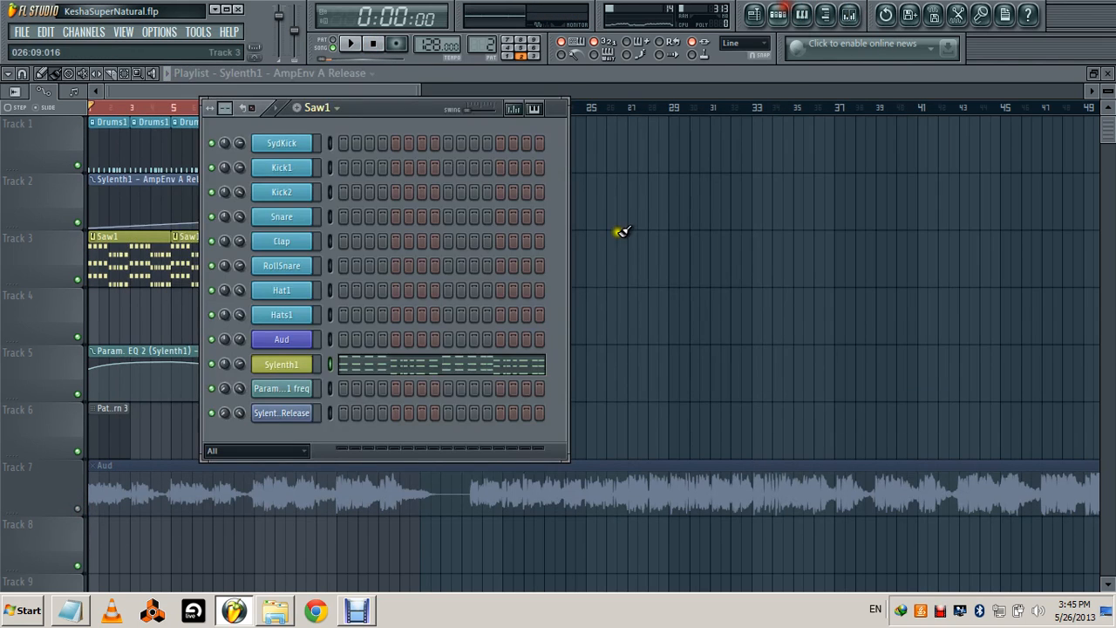
{"action": "right_click", "coordinate": [284, 365]}
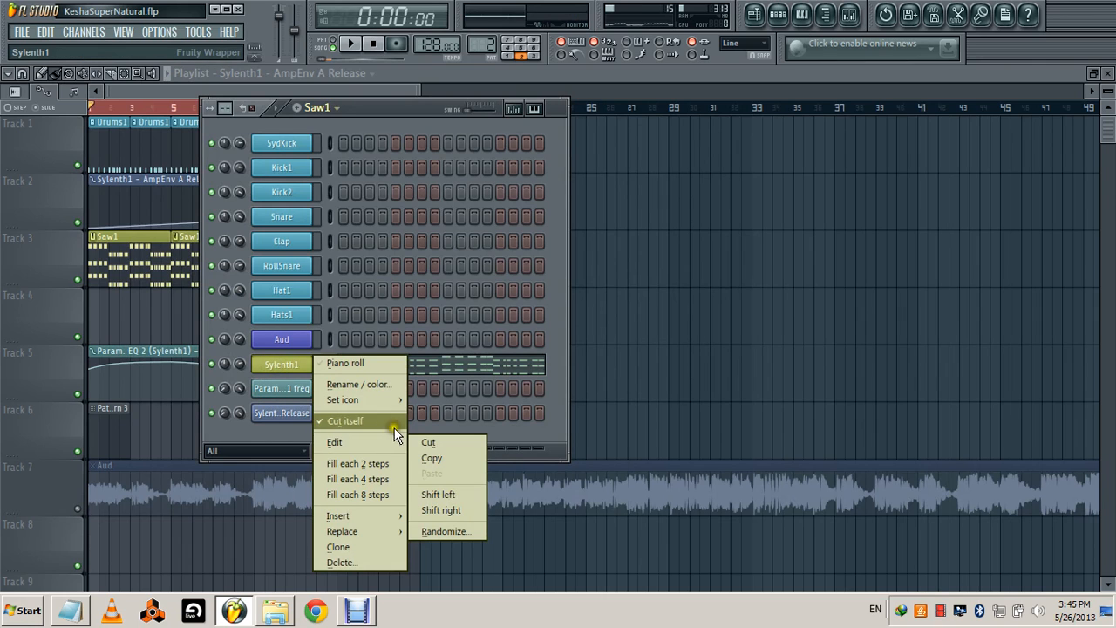
{"action": "mouse_move", "coordinate": [395, 531]}
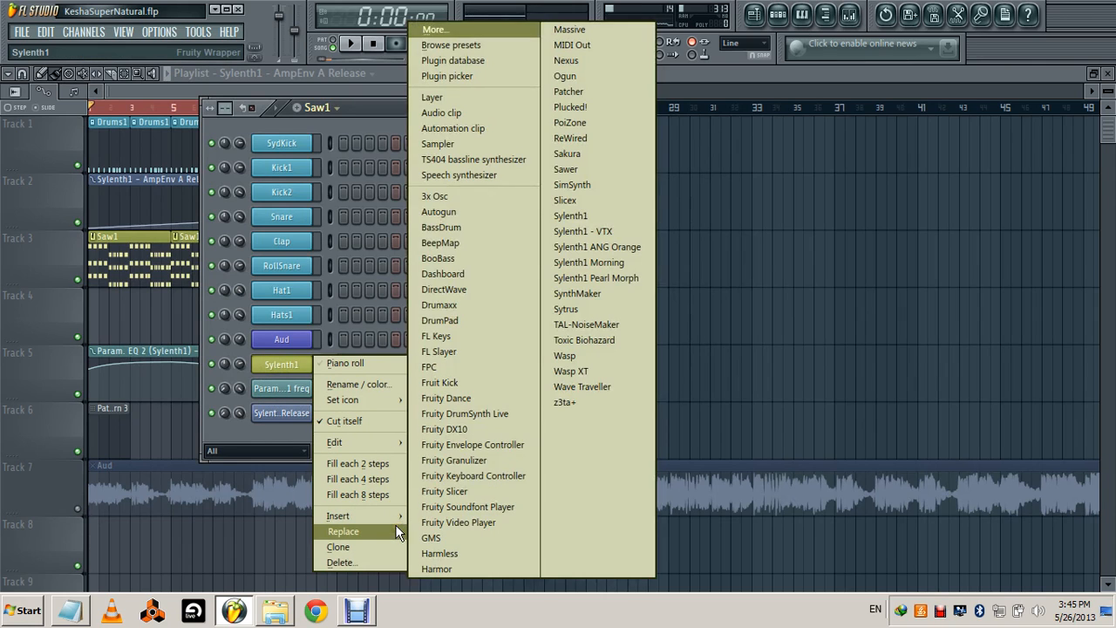
{"action": "left_click", "coordinate": [523, 204]}
{"action": "left_click", "coordinate": [851, 14]}
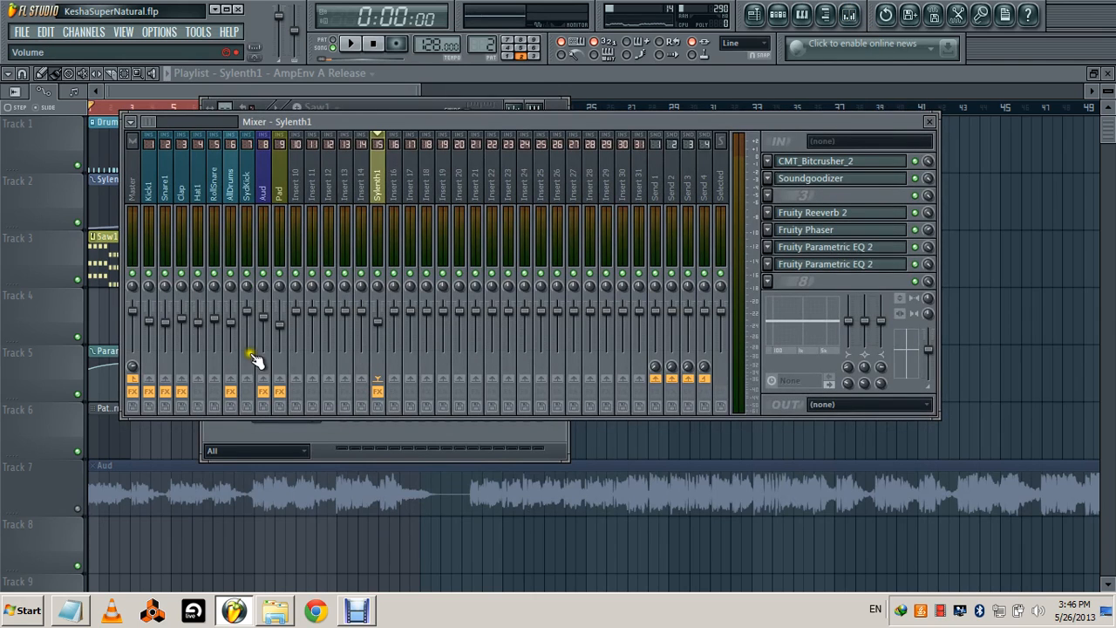
{"action": "left_click", "coordinate": [930, 123]}
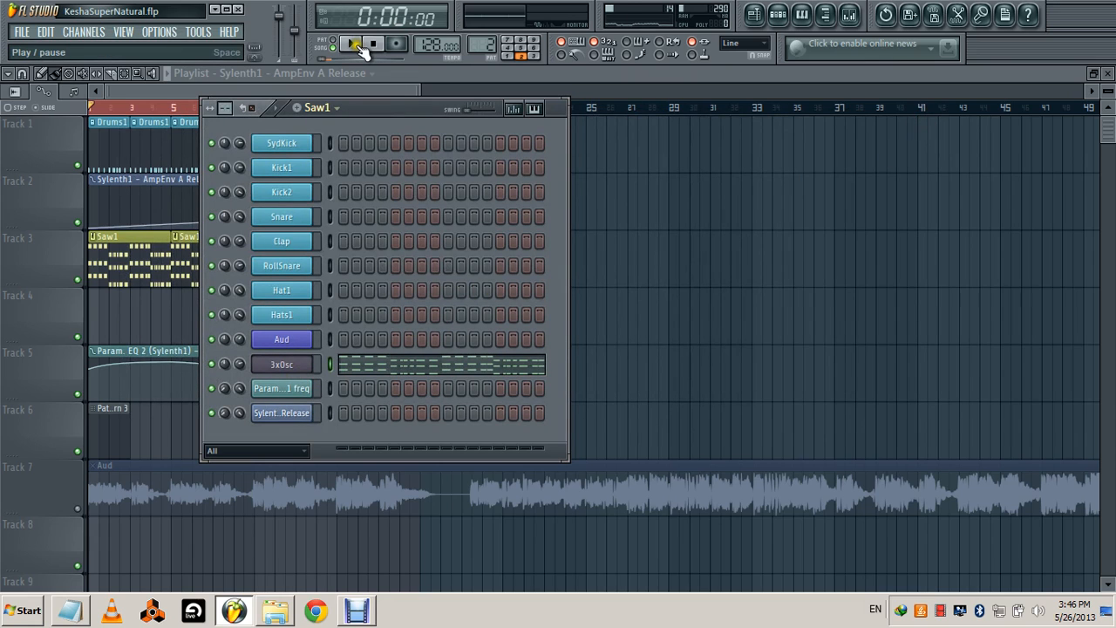
Step: Play the loop briefly with 3x Osc, open its channel settings and choose waveform shapes for all three oscillators
{"action": "left_click", "coordinate": [354, 45]}
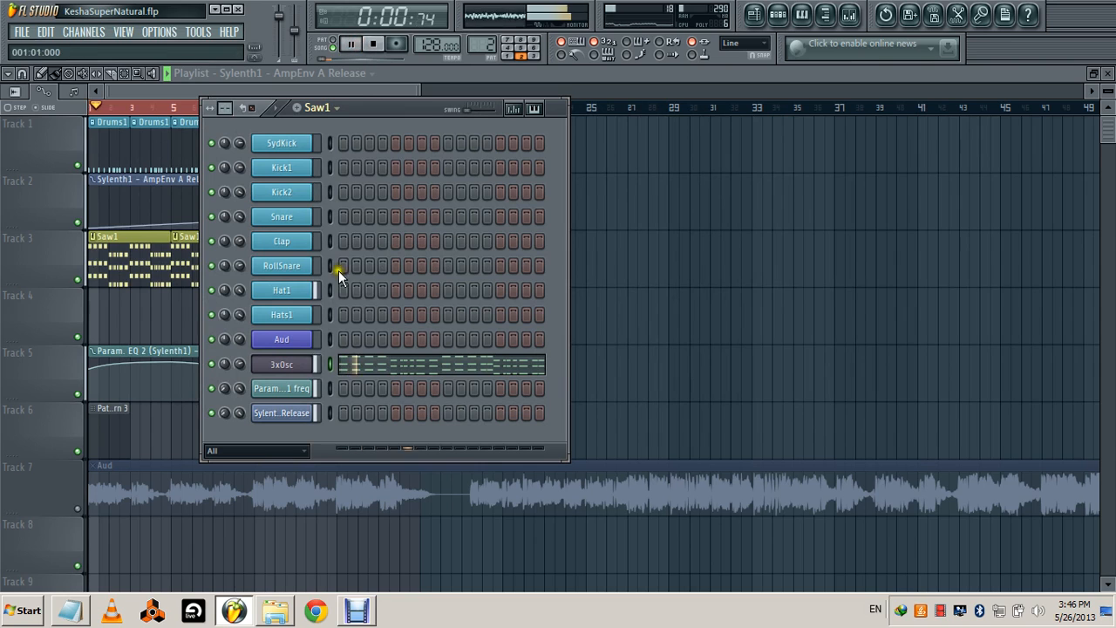
{"action": "left_click", "coordinate": [281, 366]}
{"action": "key", "text": "space"}
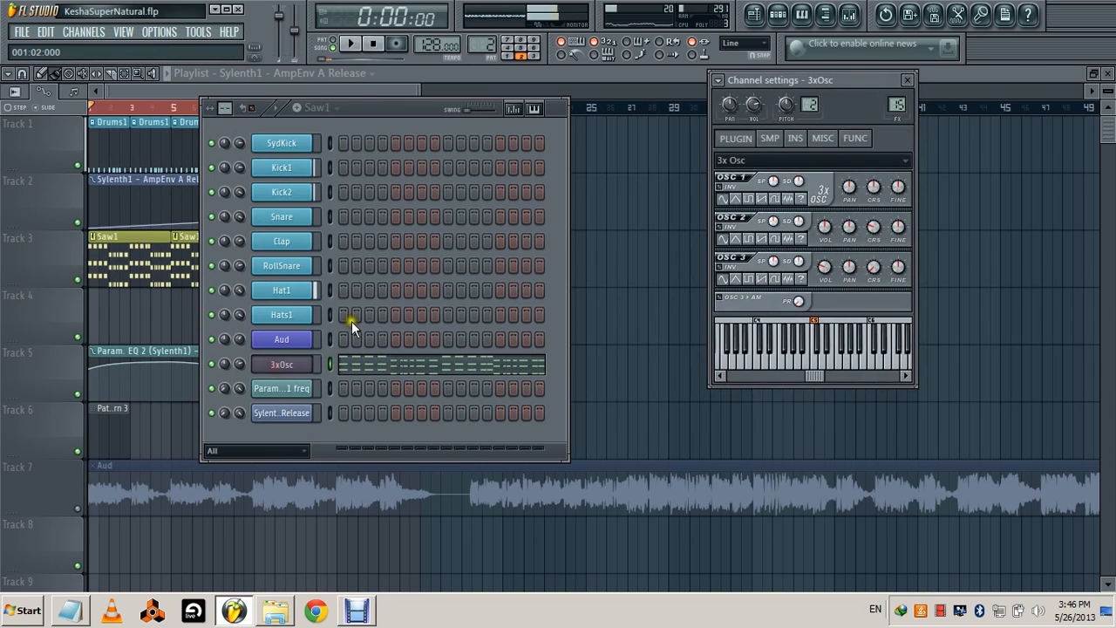
{"action": "left_click", "coordinate": [779, 200]}
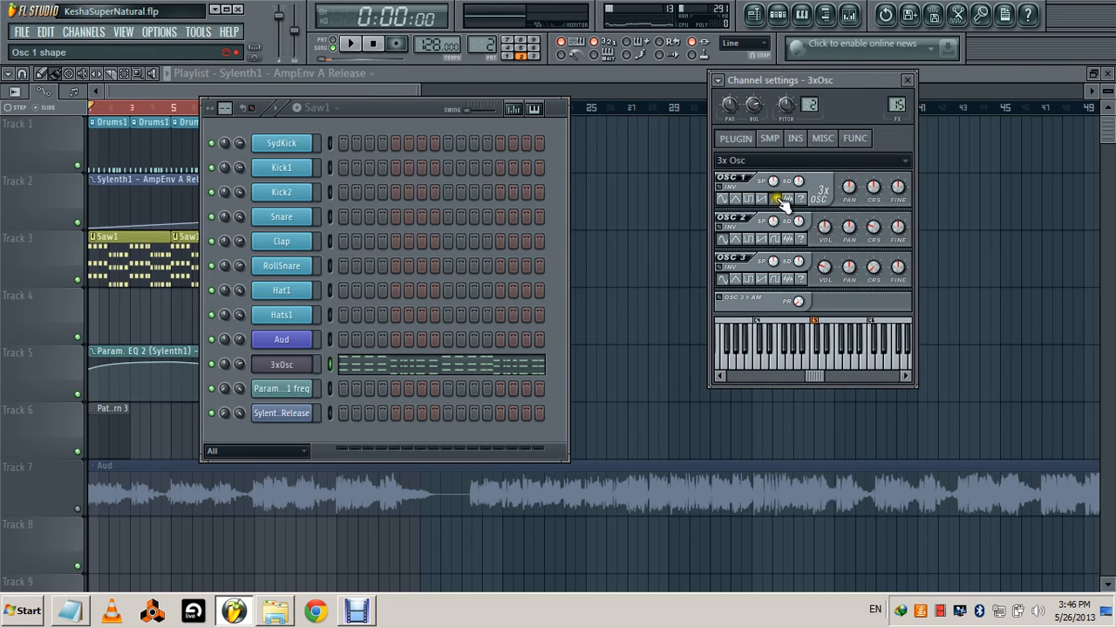
{"action": "left_click", "coordinate": [761, 241]}
{"action": "left_click", "coordinate": [790, 280]}
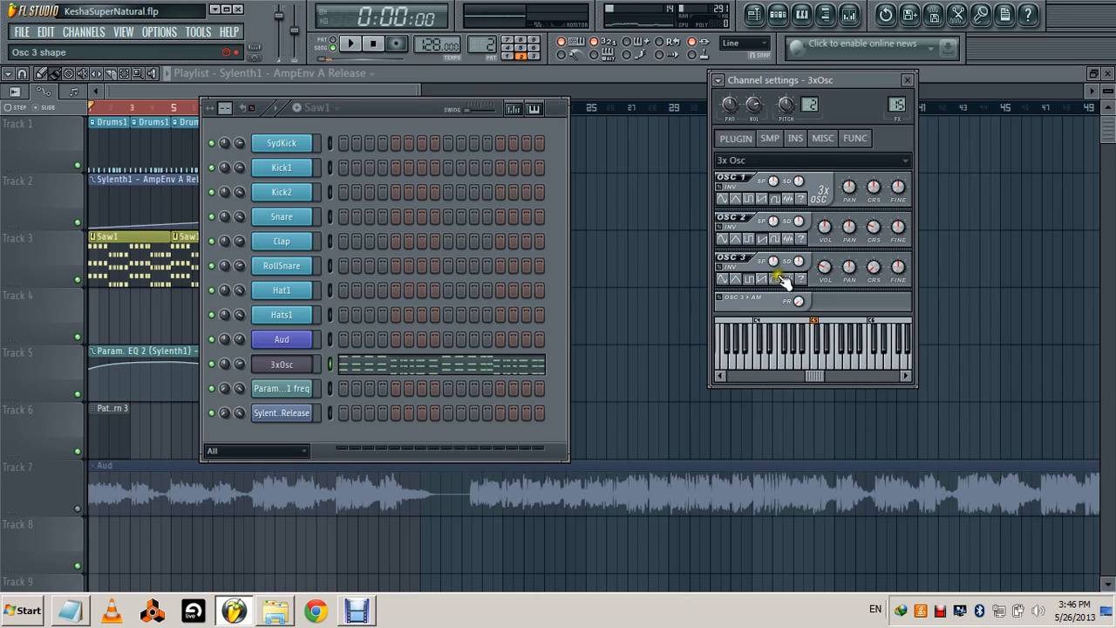
Step: Restart the loop and try different waveform shapes on the three 3x Osc oscillators while it plays
{"action": "key", "text": "space"}
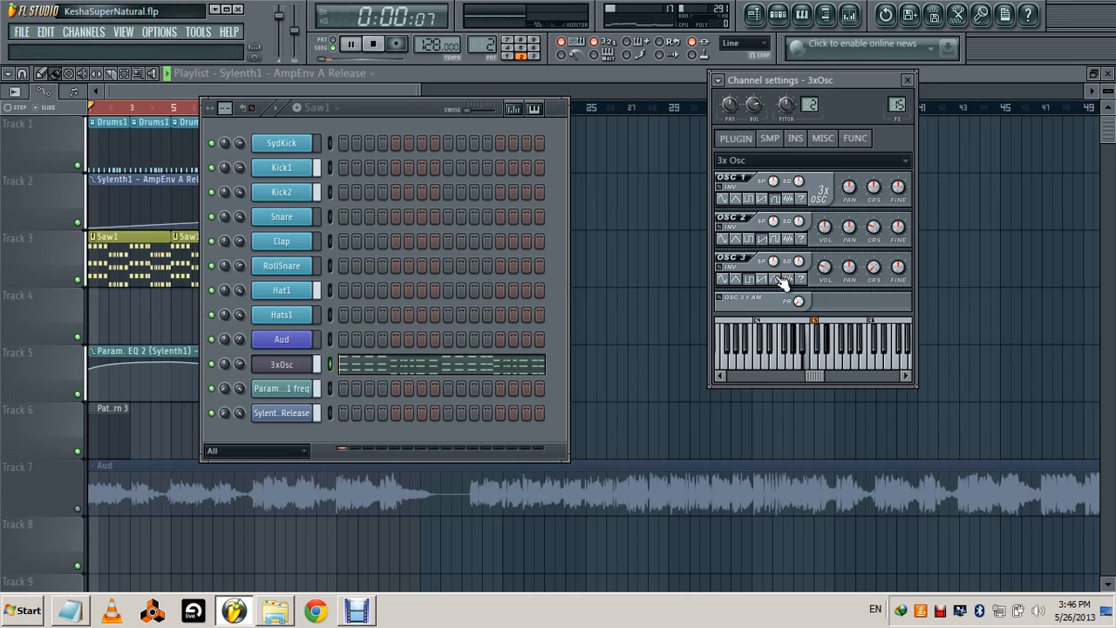
{"action": "left_click", "coordinate": [780, 279]}
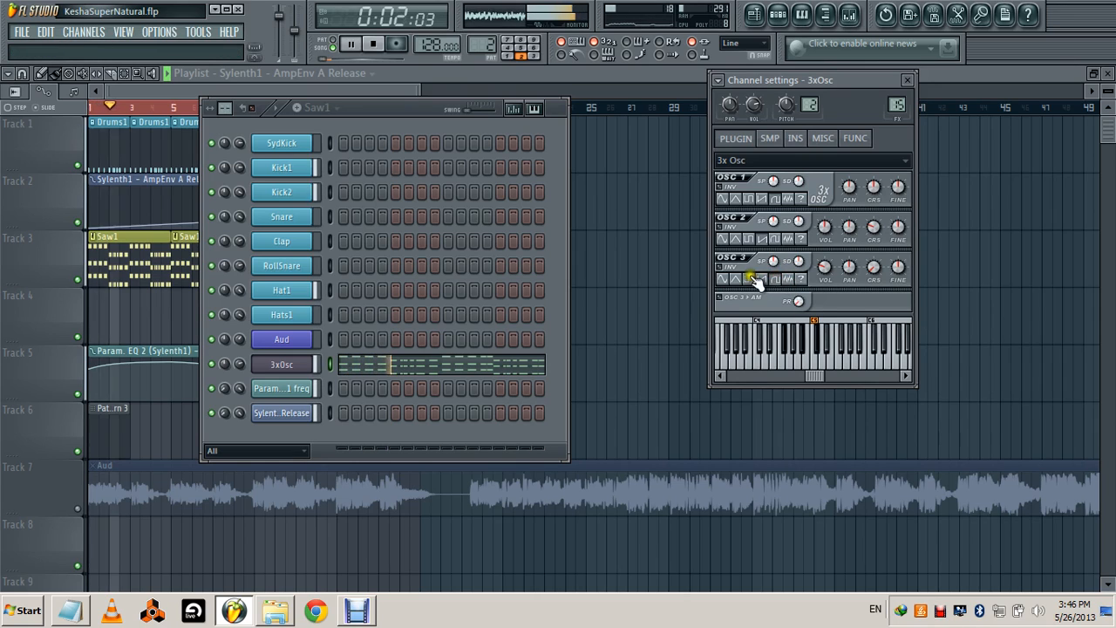
{"action": "left_click", "coordinate": [735, 239]}
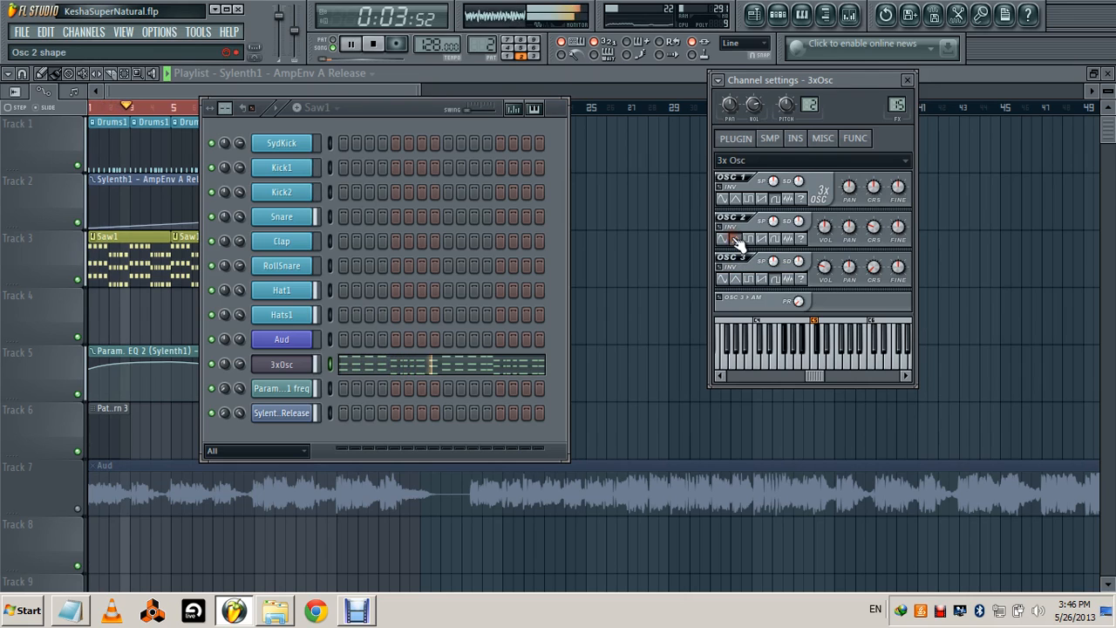
{"action": "left_click", "coordinate": [763, 198]}
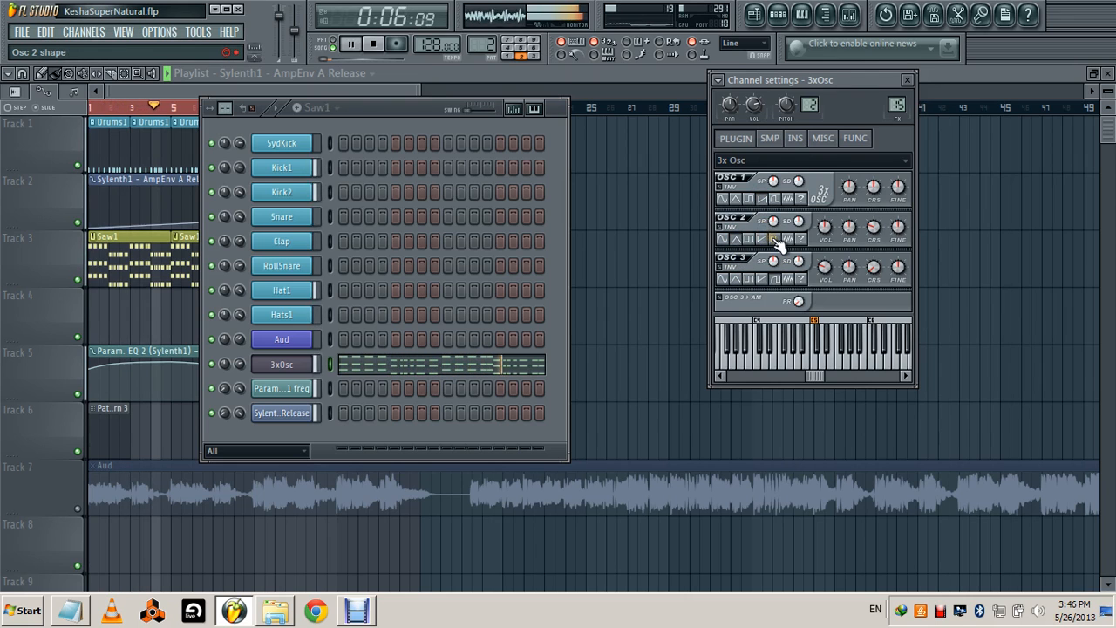
{"action": "left_click", "coordinate": [772, 239]}
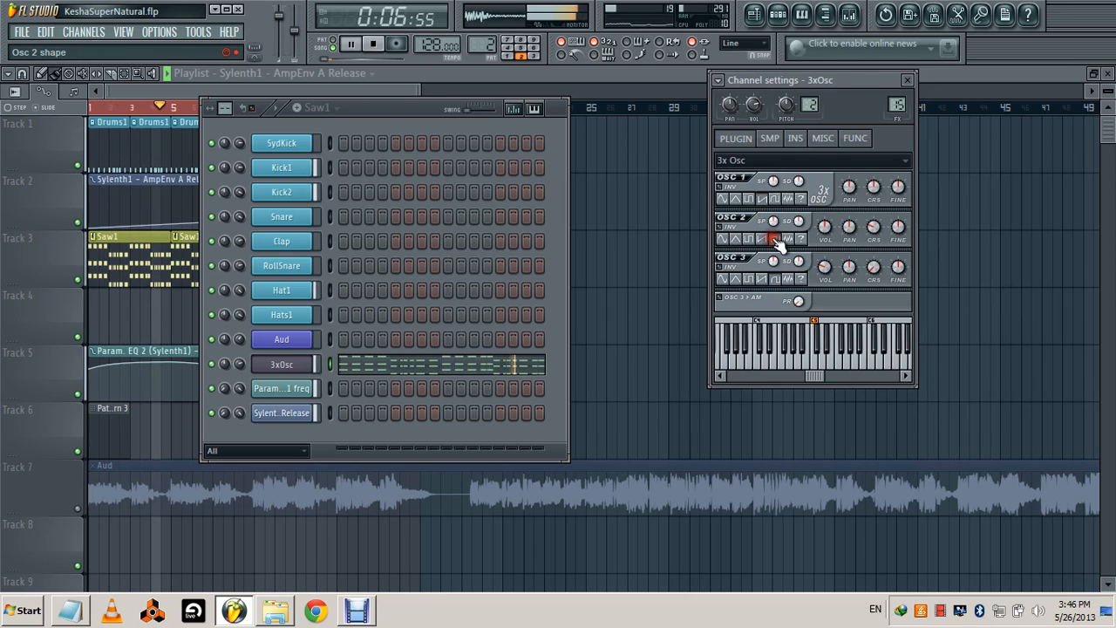
{"action": "left_click", "coordinate": [748, 280]}
{"action": "left_click", "coordinate": [737, 280]}
{"action": "left_click", "coordinate": [785, 279]}
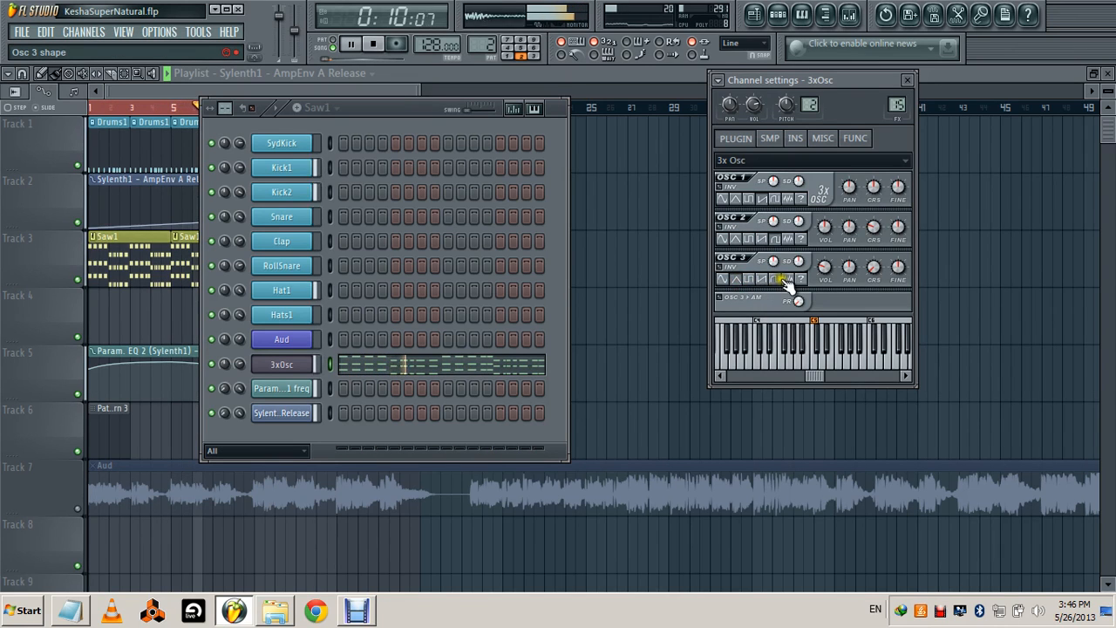
Step: Close the 3x Osc and channel windows, unmute Track 7 to compare the loop with the reference audio, and stop playback
{"action": "left_click", "coordinate": [909, 80]}
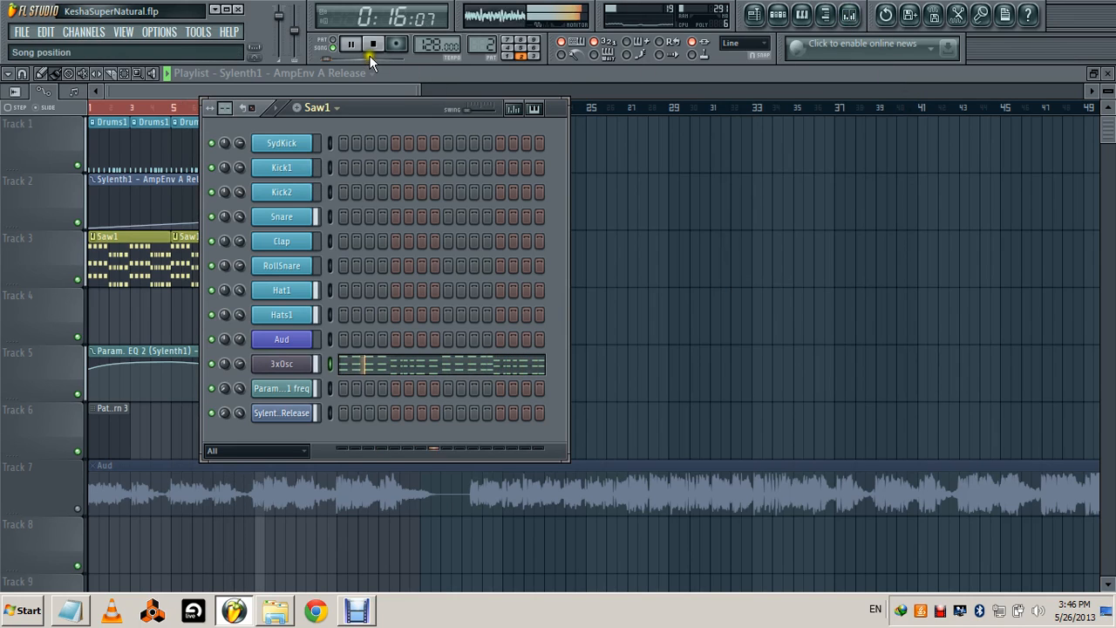
{"action": "left_click", "coordinate": [780, 14]}
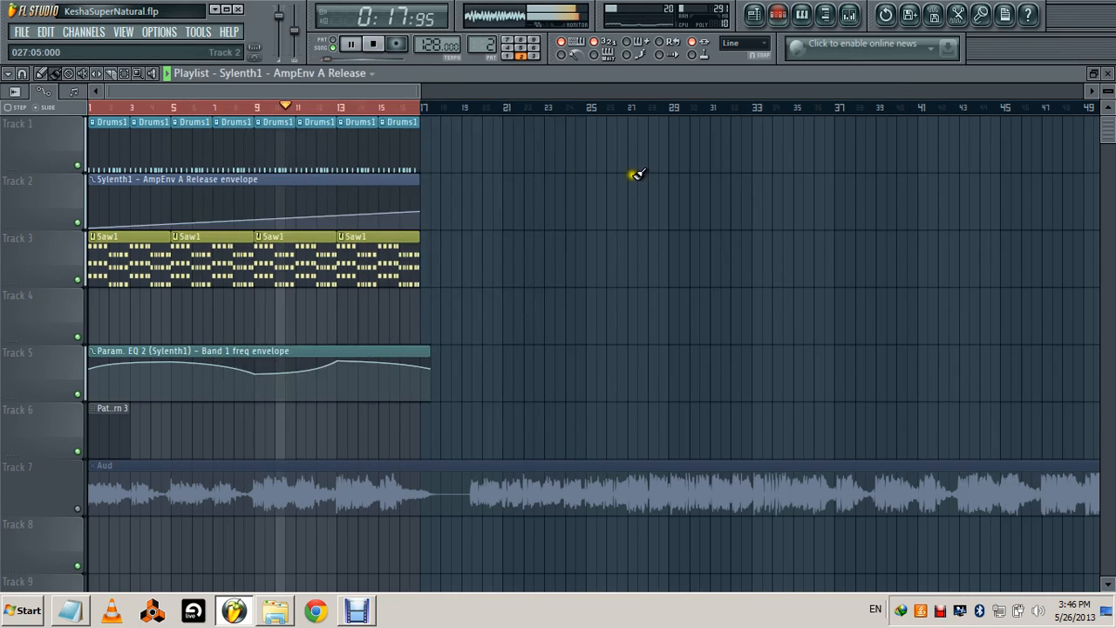
{"action": "left_click", "coordinate": [76, 509]}
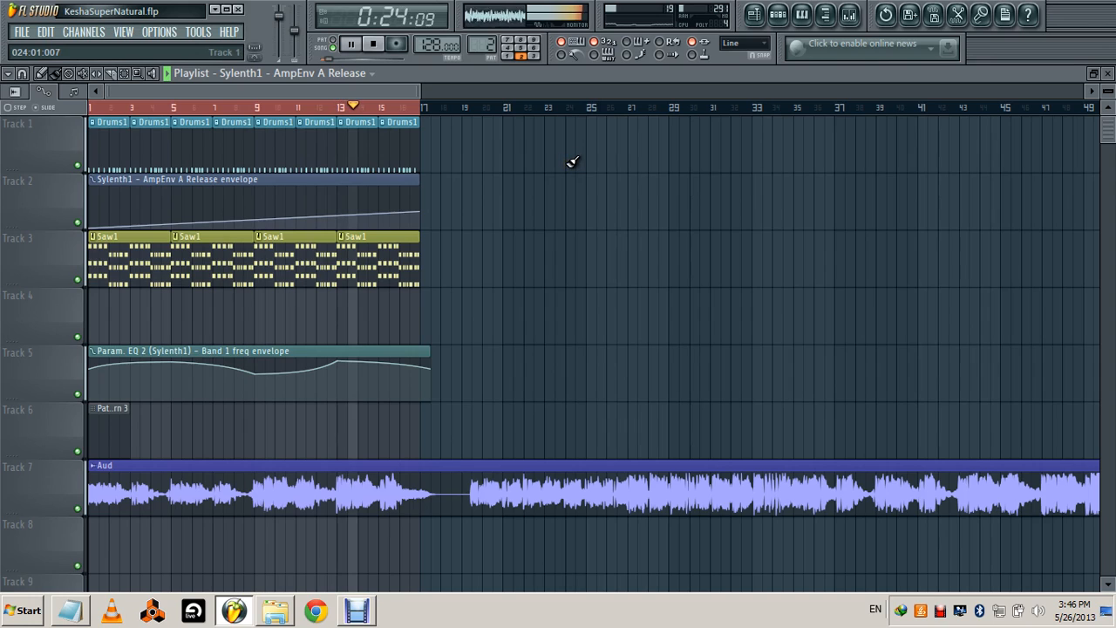
{"action": "left_click", "coordinate": [374, 44]}
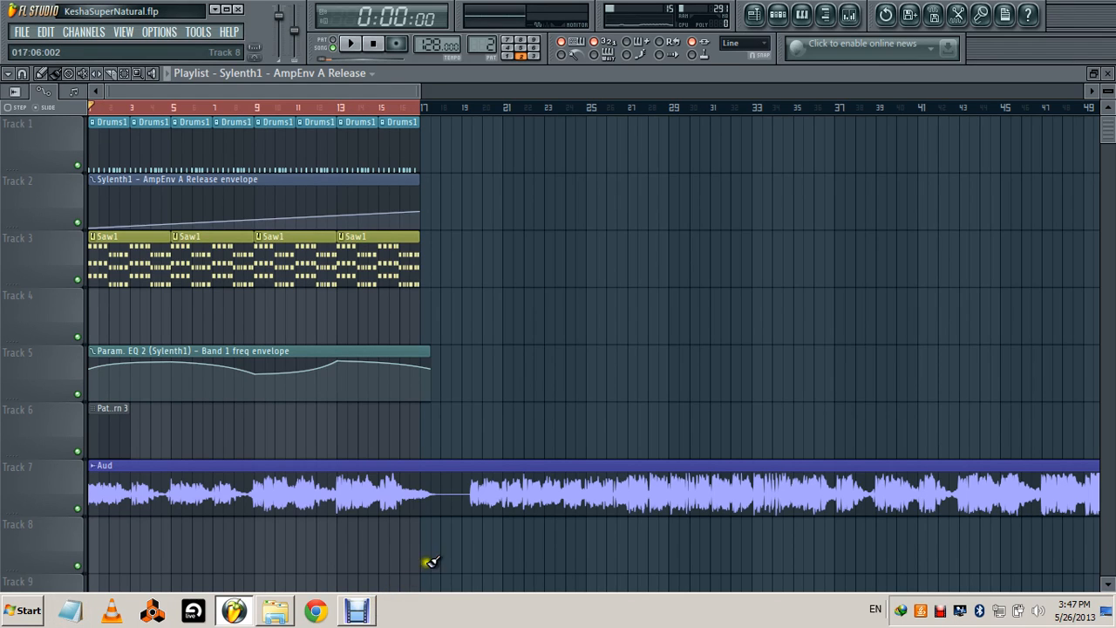
{"action": "left_click", "coordinate": [375, 615]}
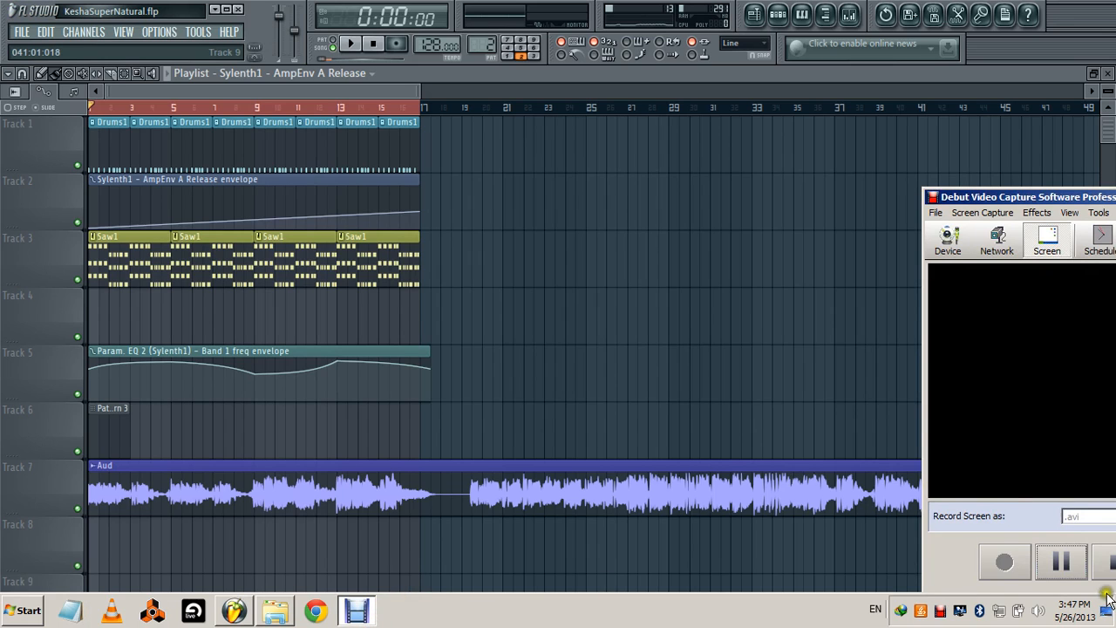